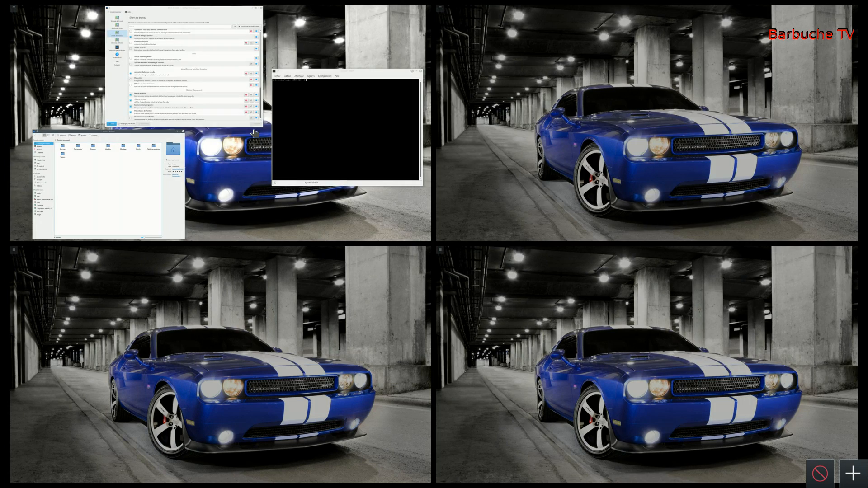
Step: Move the terminal window to the second virtual desktop in the desktop grid, return it to the first, and leave the grid
left_click_drag(328, 157, 575, 148)
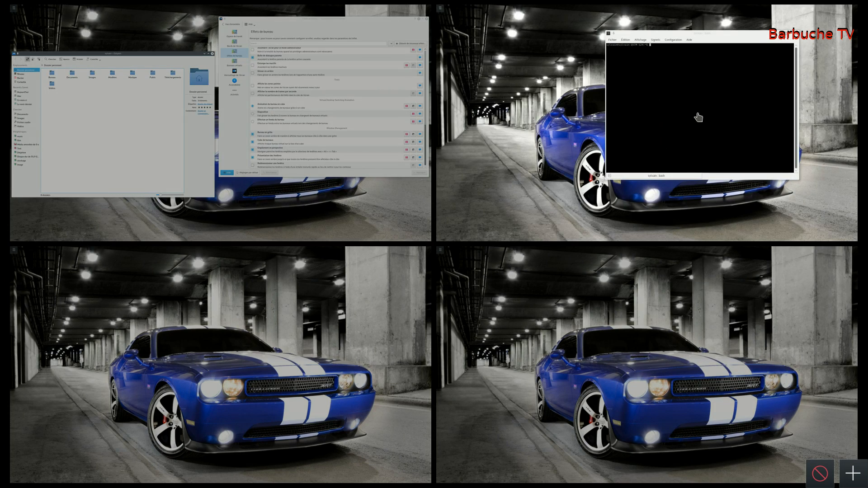
left_click_drag(699, 118, 296, 136)
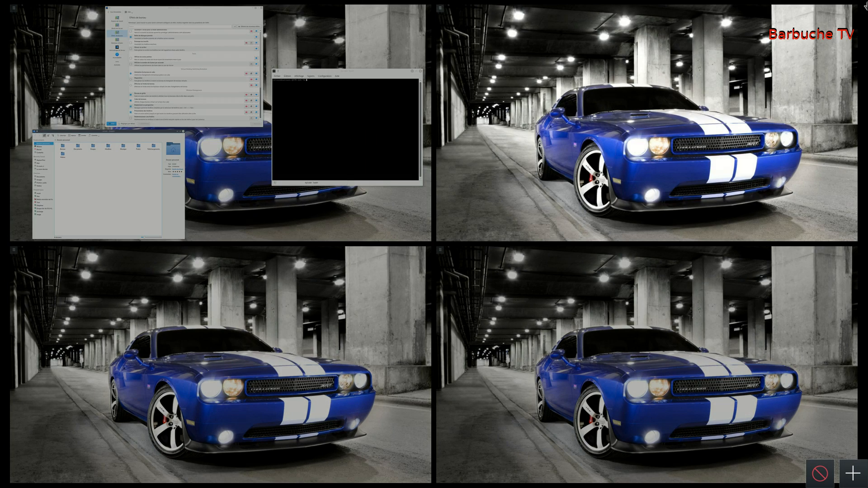
left_click(377, 169)
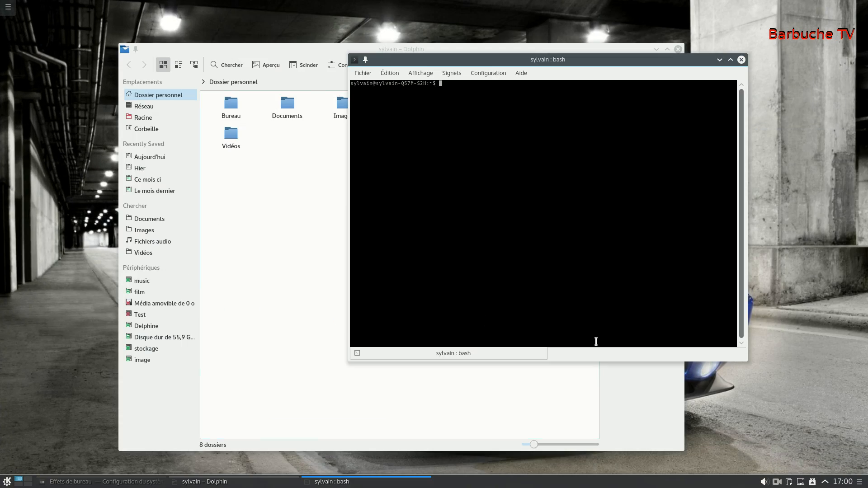
Step: Cycle through the open windows with the window switcher and bring the Dolphin file manager to the front
mouse_move(865, 284)
left_click_drag(544, 274, 567, 268)
mouse_move(867, 266)
key("alt+Tab")
key("alt+Tab")
key("alt+Tab")
key("alt+Tab")
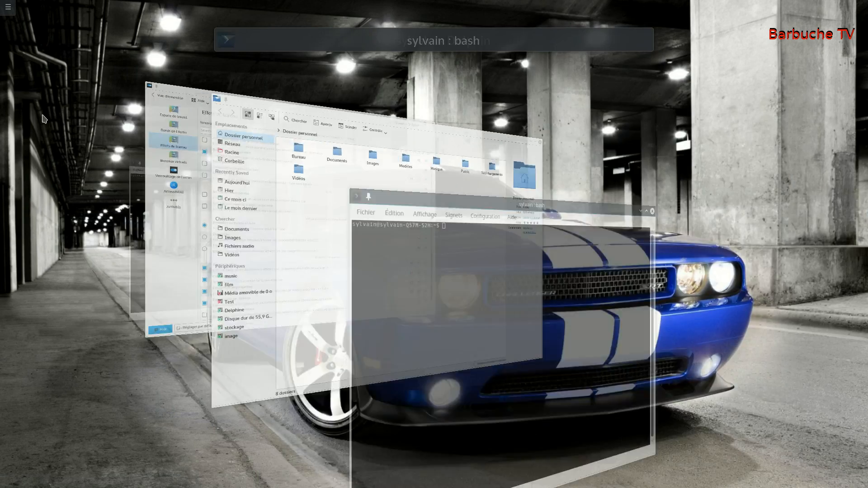
key("alt+Tab")
key("alt+Tab")
key("alt+Tab")
key("alt+Tab")
key("alt+Tab")
key("alt+Tab")
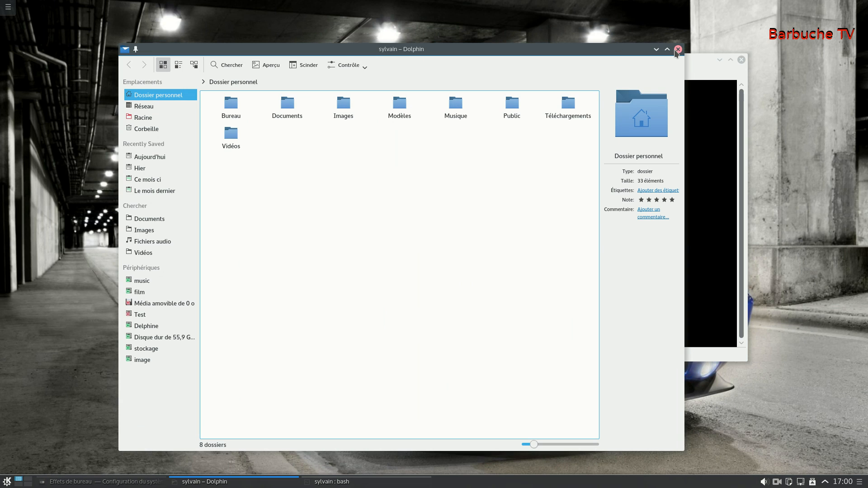
left_click(777, 482)
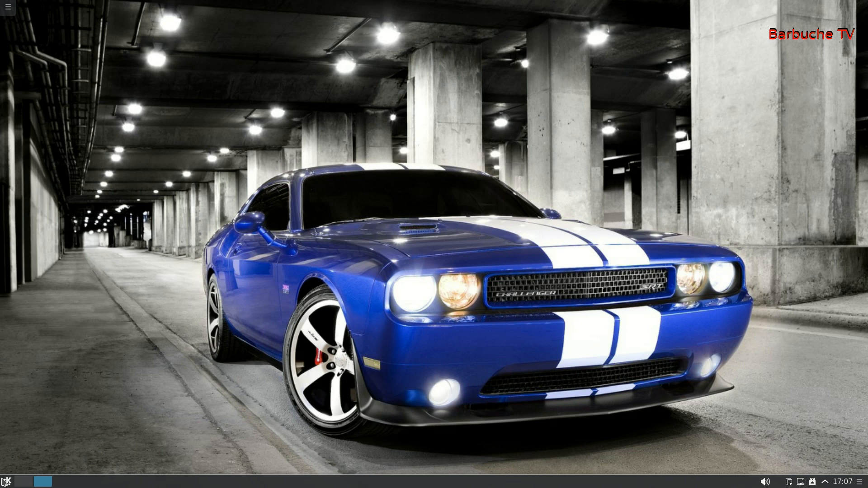
Step: Look through the application launcher's Ordinateur and recently used sections, and close the launcher
left_click(6, 482)
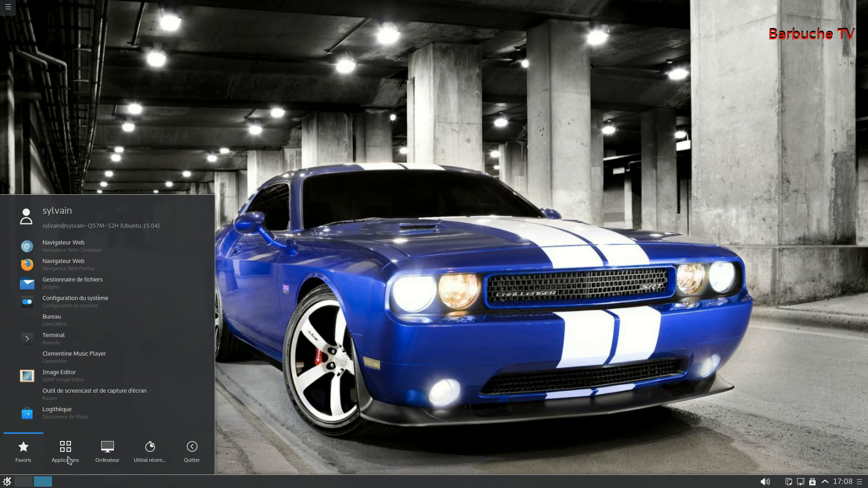
mouse_move(108, 461)
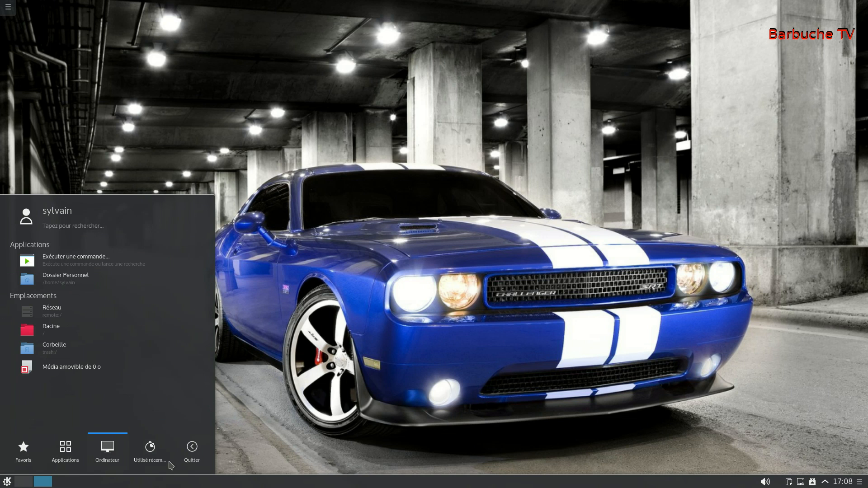
mouse_move(157, 464)
left_click(454, 368)
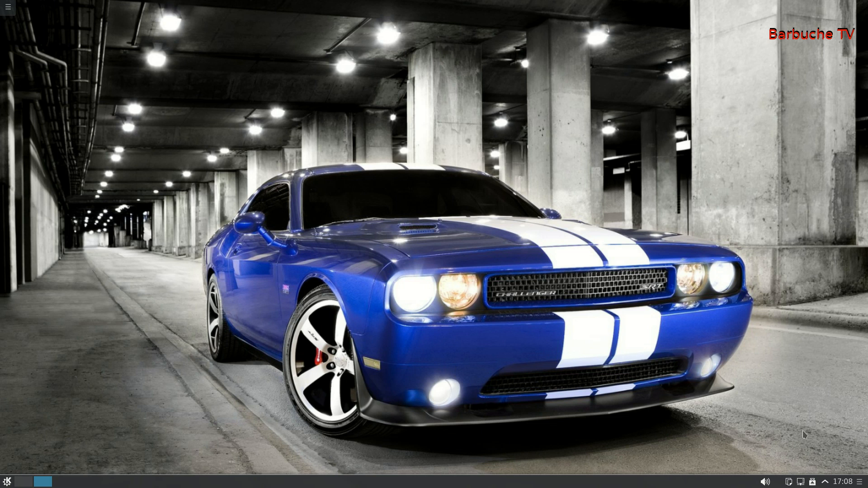
Step: View the hidden status and notification entries and the panel's editing options, and leave panel editing
left_click(825, 483)
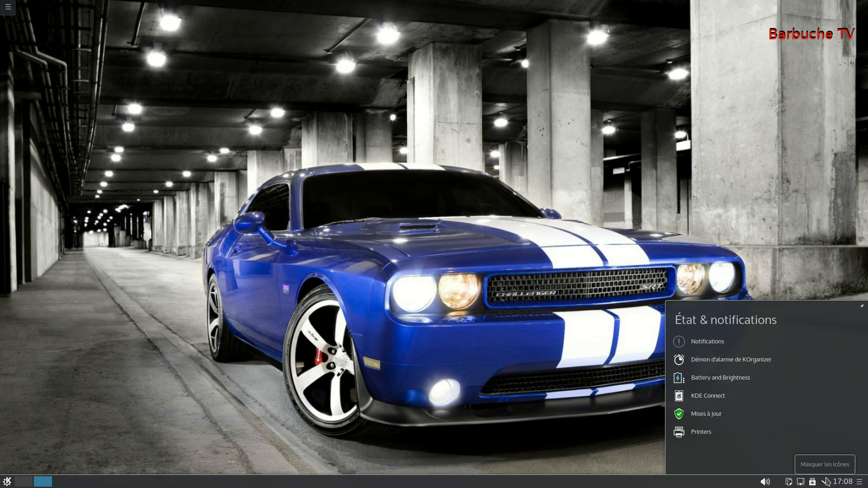
left_click(859, 482)
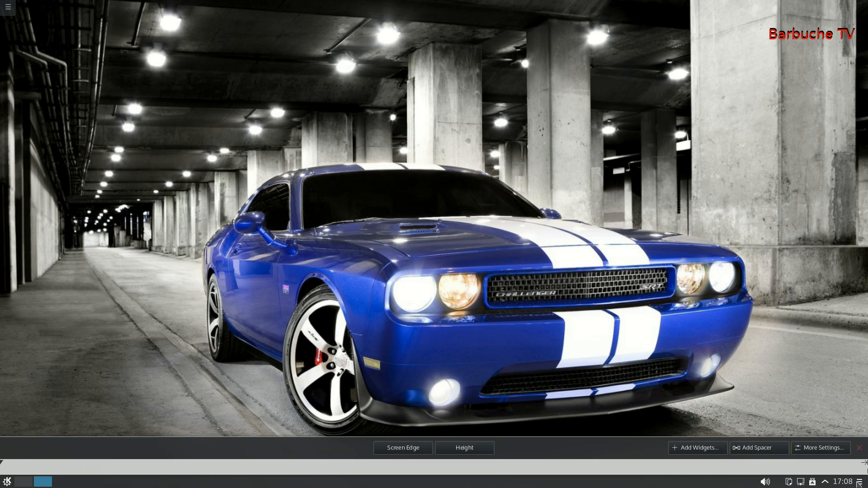
left_click(859, 482)
Step: Open the KOrganizer agenda from the status and notification entries and close its window
left_click(828, 483)
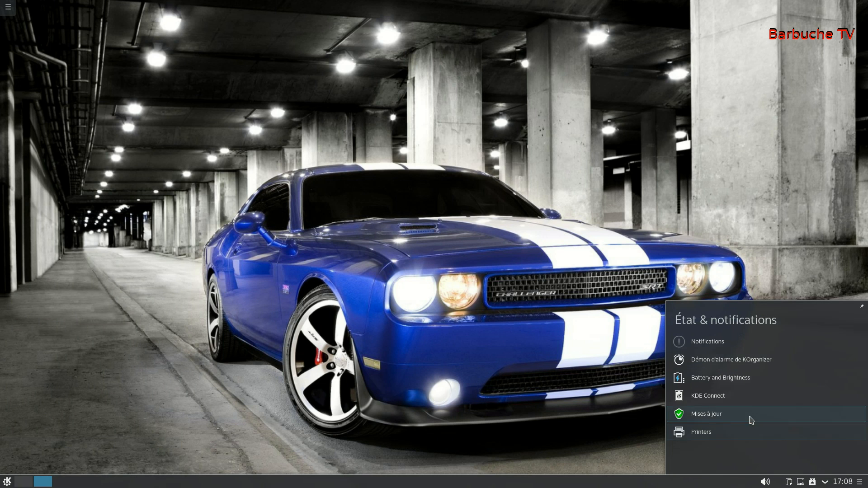
left_click(723, 359)
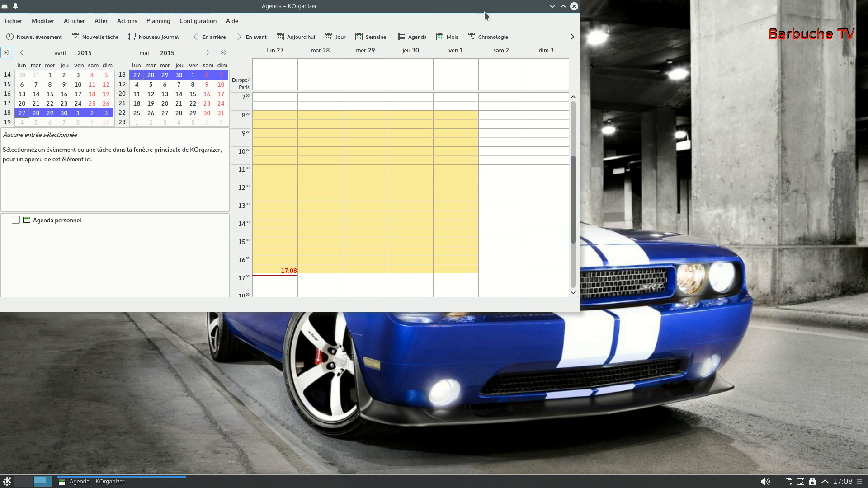
left_click(573, 7)
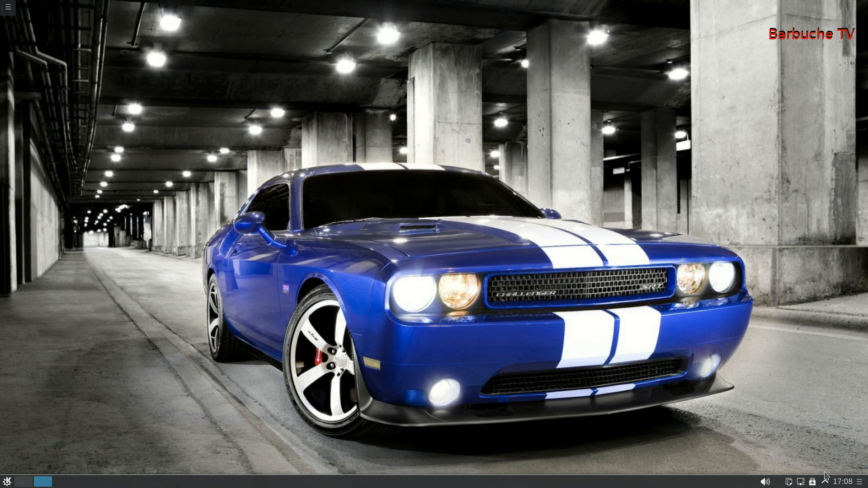
Step: Check the KDE Connect entry among the hidden status items and dismiss the popup
left_click(825, 482)
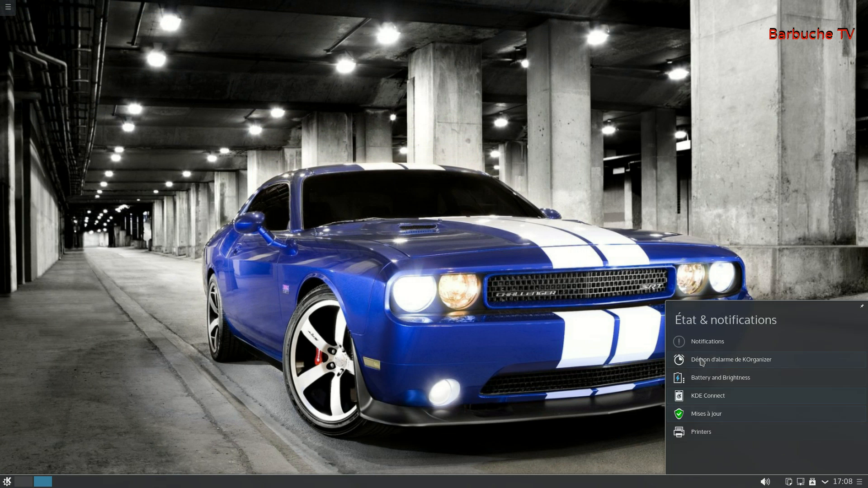
left_click(703, 397)
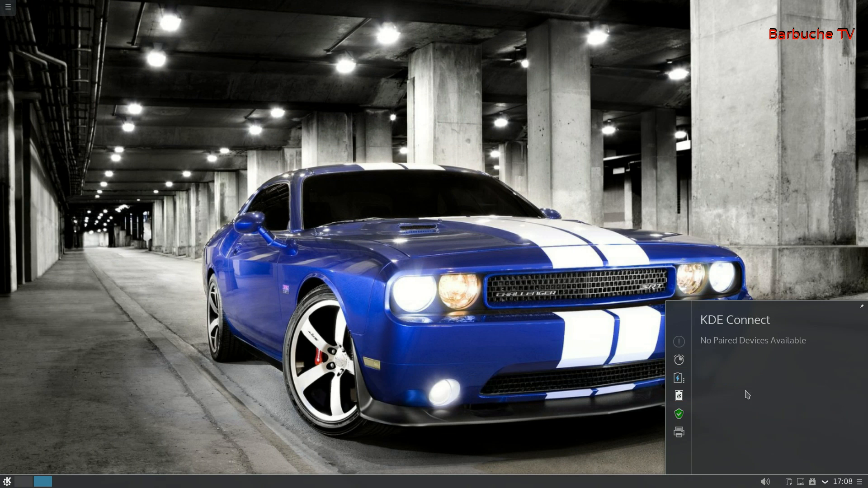
left_click(733, 246)
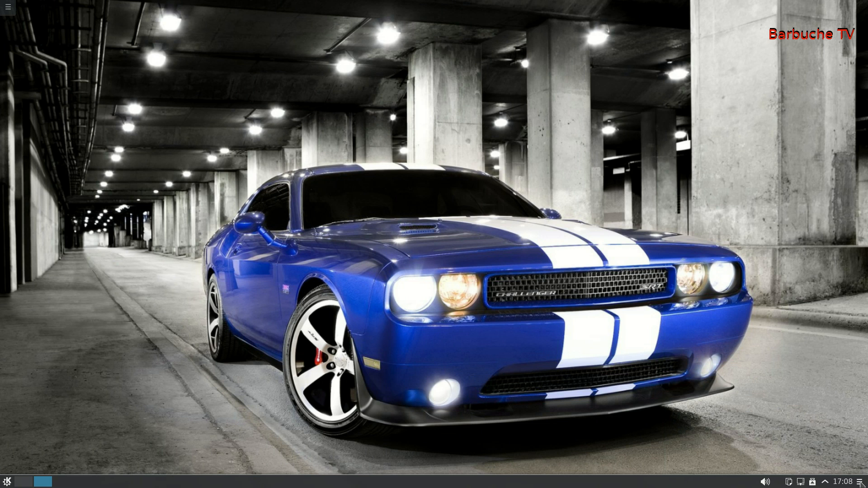
Step: Browse the list of widgets that can be added to the desktop and close it
left_click(8, 7)
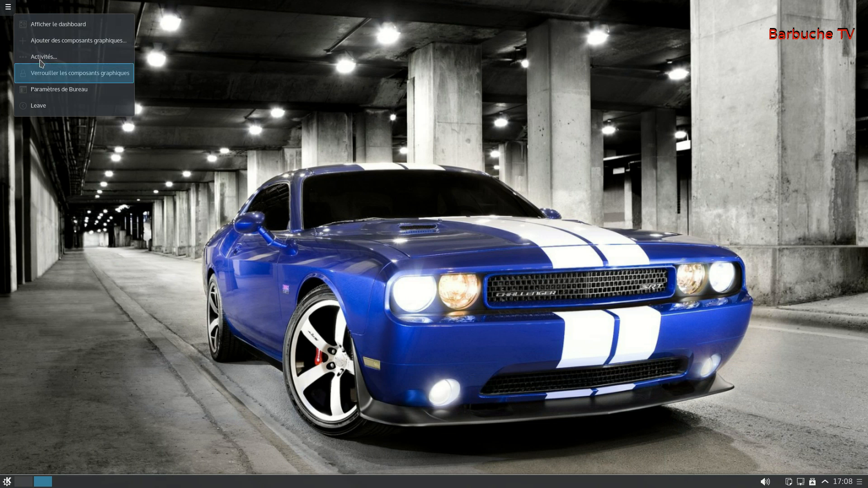
left_click(45, 47)
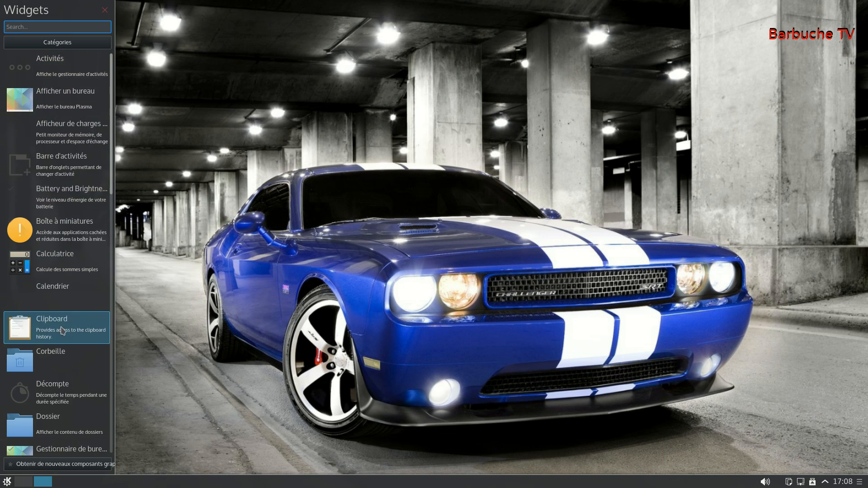
scroll(89, 449, "down", 2)
scroll(89, 448, "up", 2)
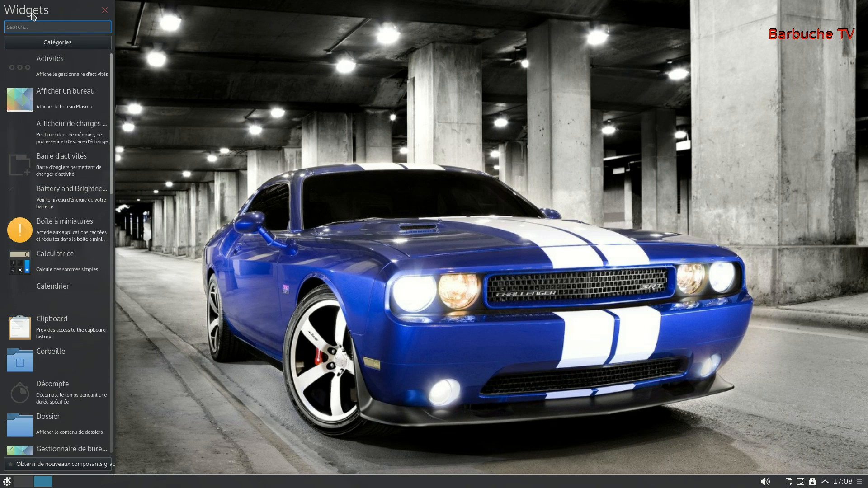
left_click(160, 24)
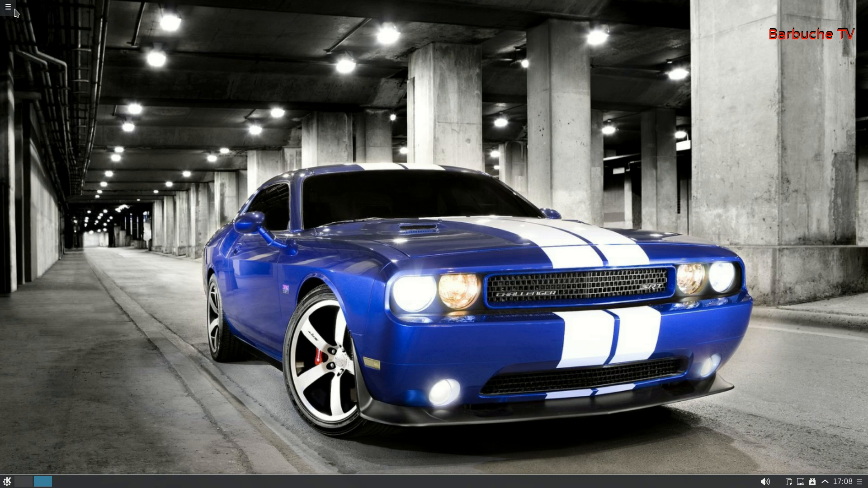
Step: Switch the application launcher to the alternative Menu des applications
right_click(9, 482)
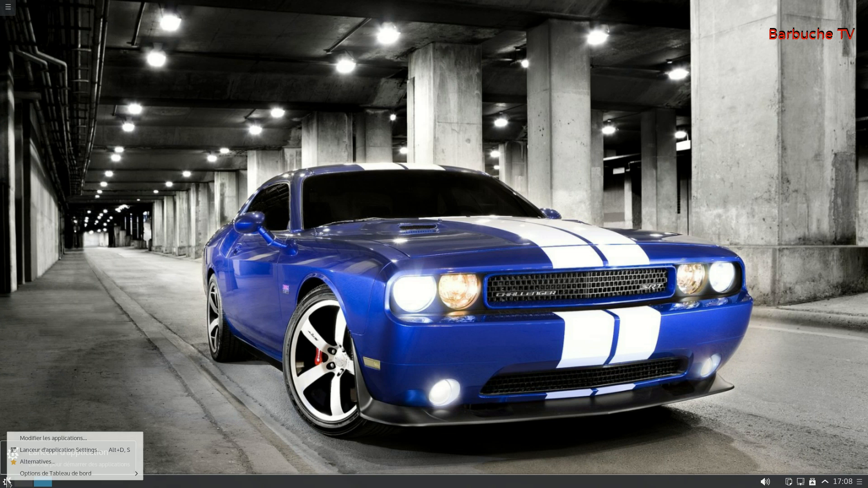
left_click(16, 438)
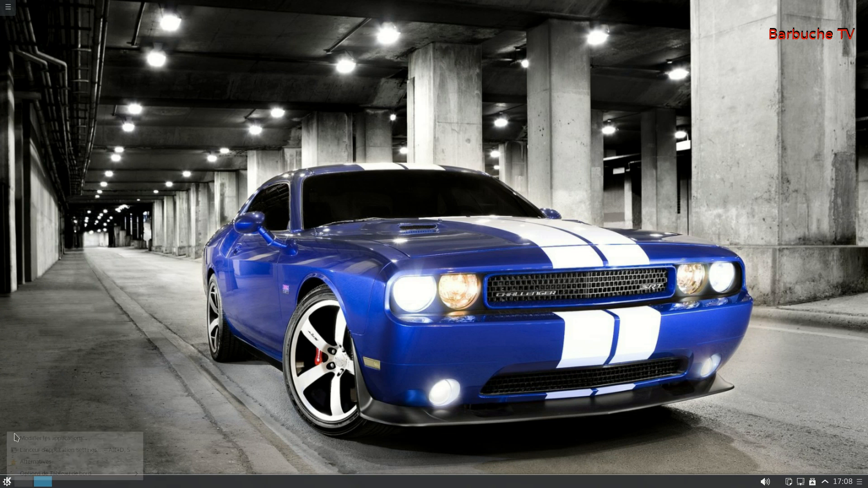
left_click(8, 481)
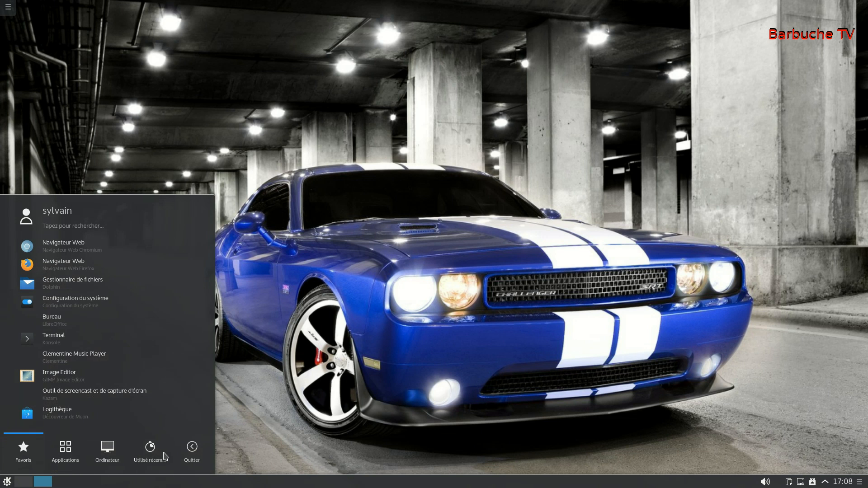
right_click(8, 481)
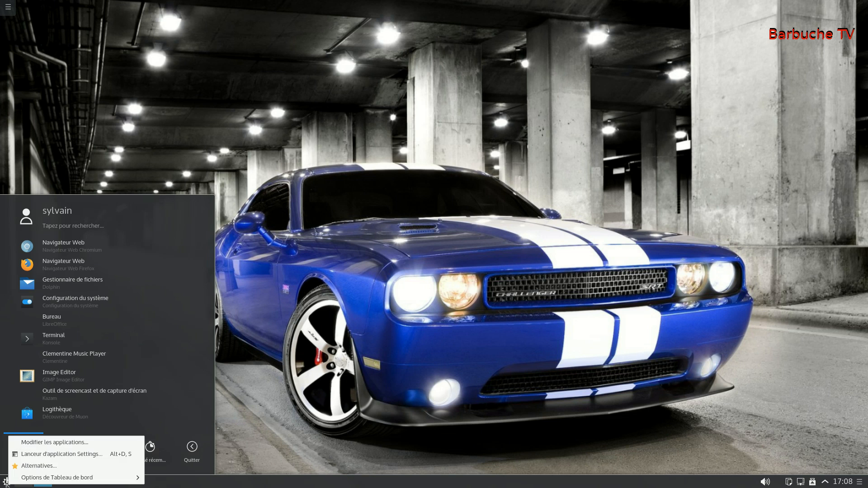
left_click(36, 466)
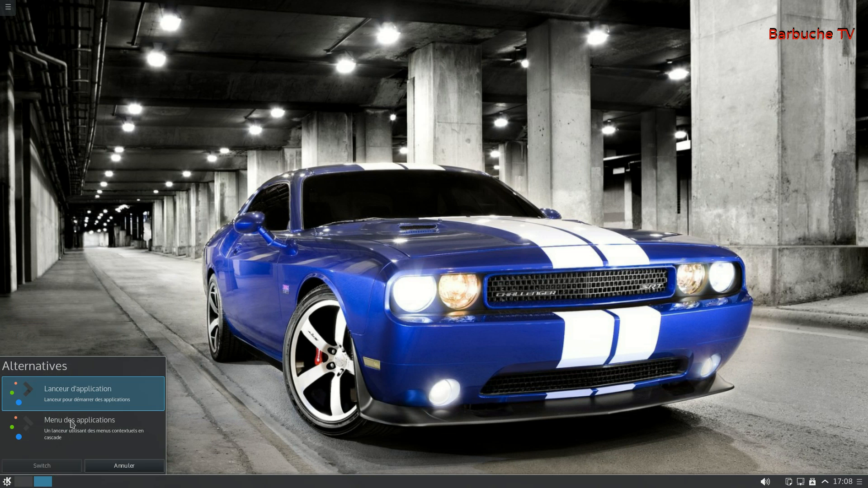
left_click(71, 425)
left_click(42, 466)
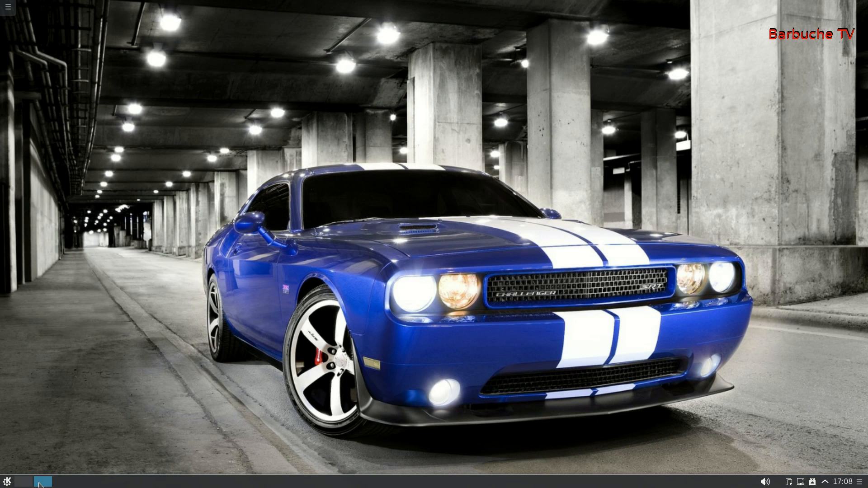
Step: Look through the cascading menu's Configuration and État d'allumage / session submenus, and close the menu
left_click(7, 481)
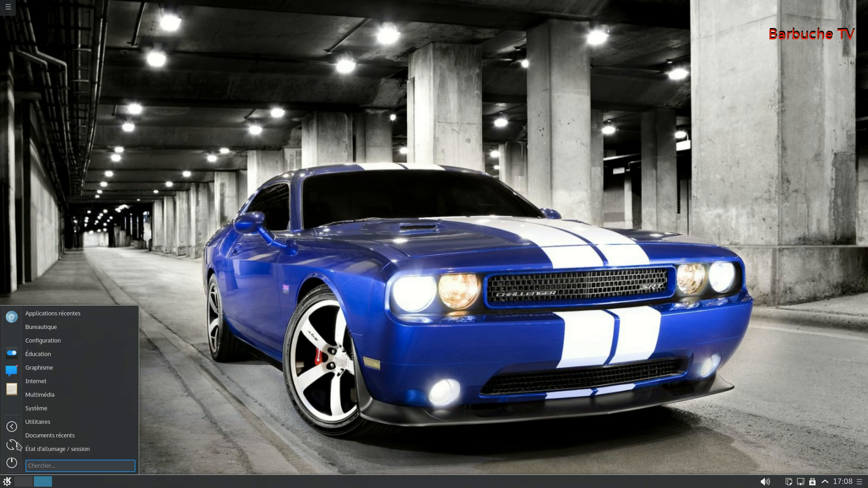
mouse_move(51, 406)
mouse_move(63, 340)
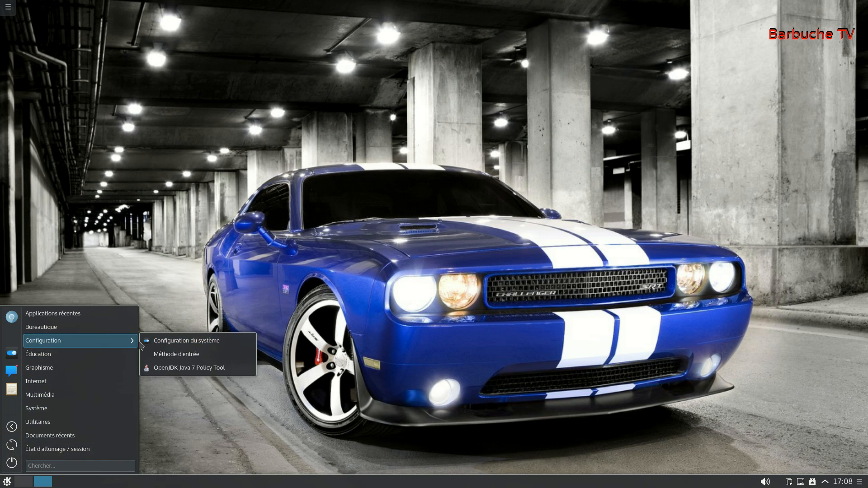
mouse_move(45, 381)
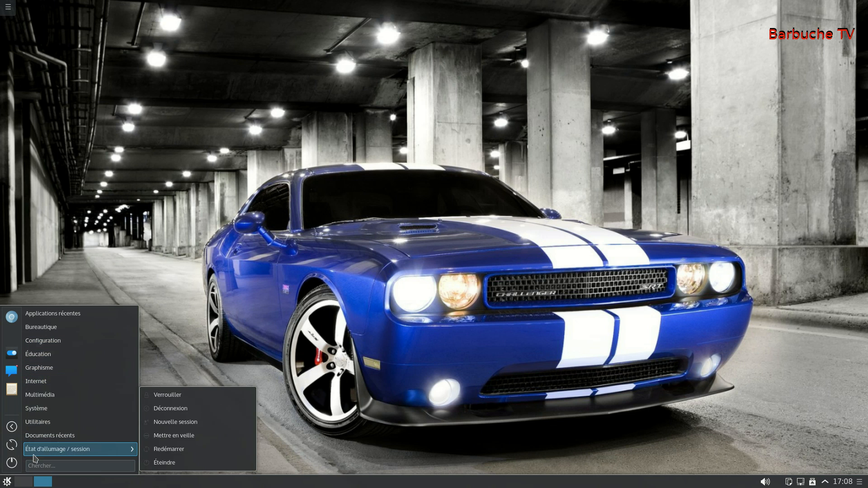
left_click(255, 397)
Step: Switch the application menu back to the Lanceur d'application alternative
right_click(6, 482)
left_click(45, 477)
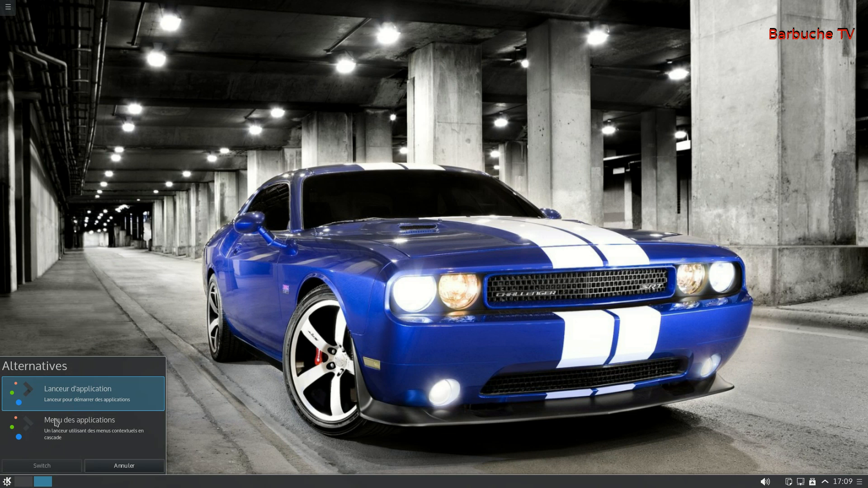
left_click(70, 390)
left_click(49, 465)
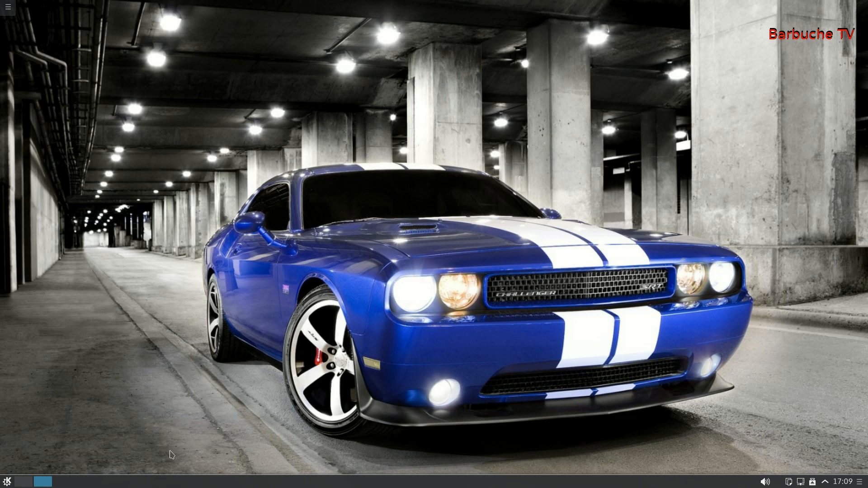
Step: View the recently used applications and documents in the launcher and close it
left_click(6, 482)
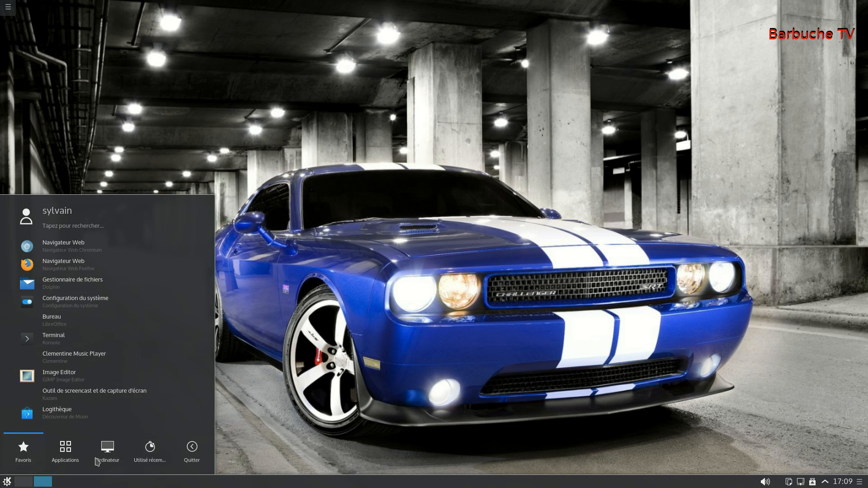
left_click(150, 448)
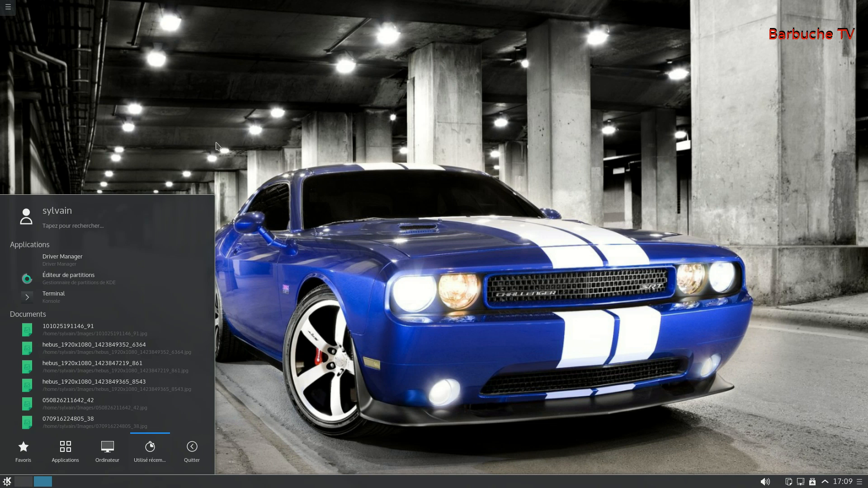
left_click(372, 364)
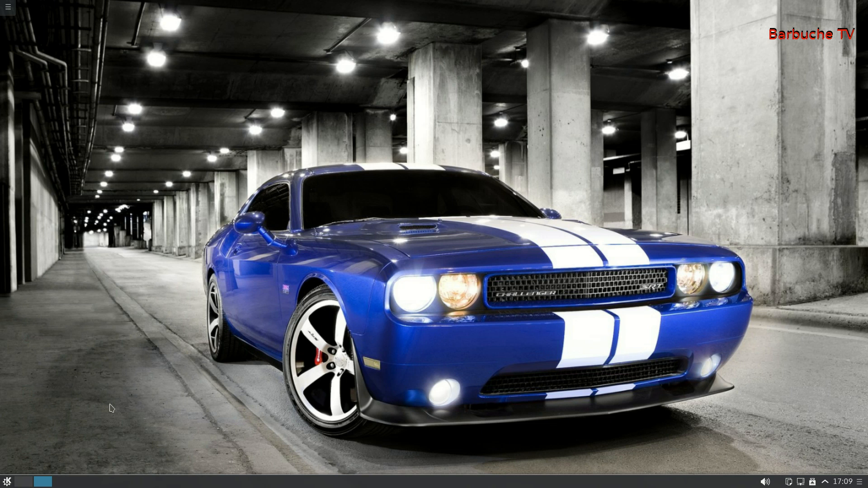
Step: Open Configuration du système from the launcher's favourites and reposition its window on the desktop
left_click(5, 482)
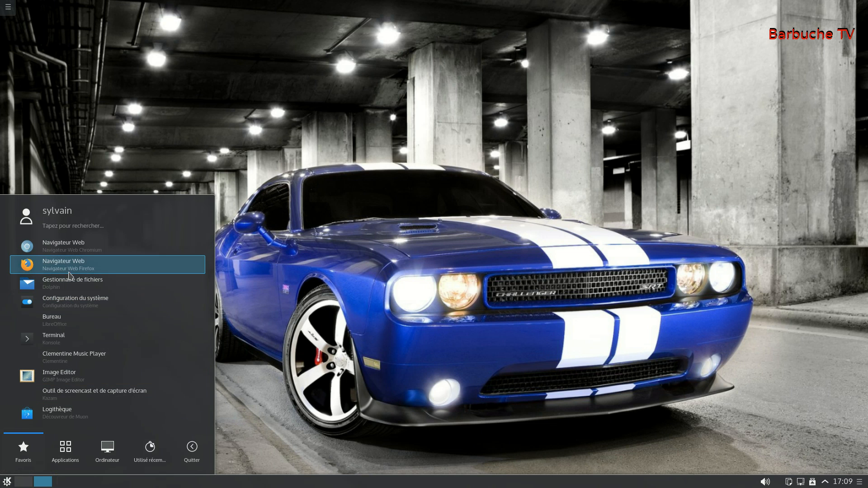
left_click(70, 303)
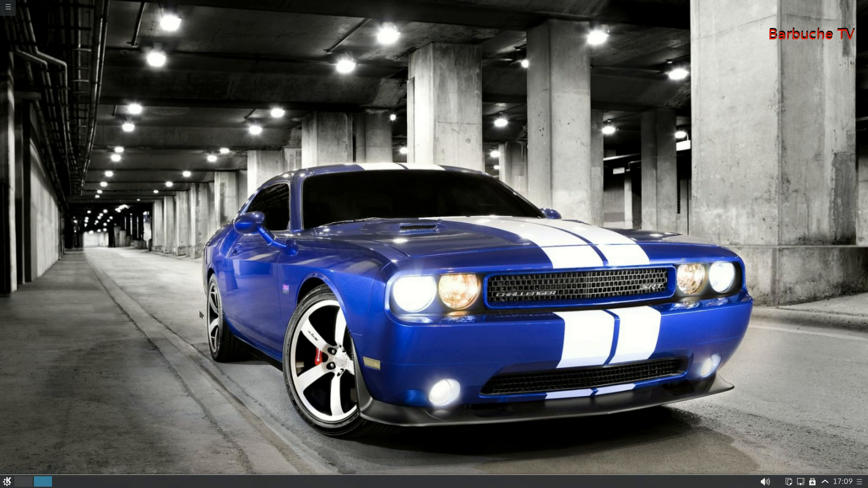
left_click_drag(370, 8, 532, 12)
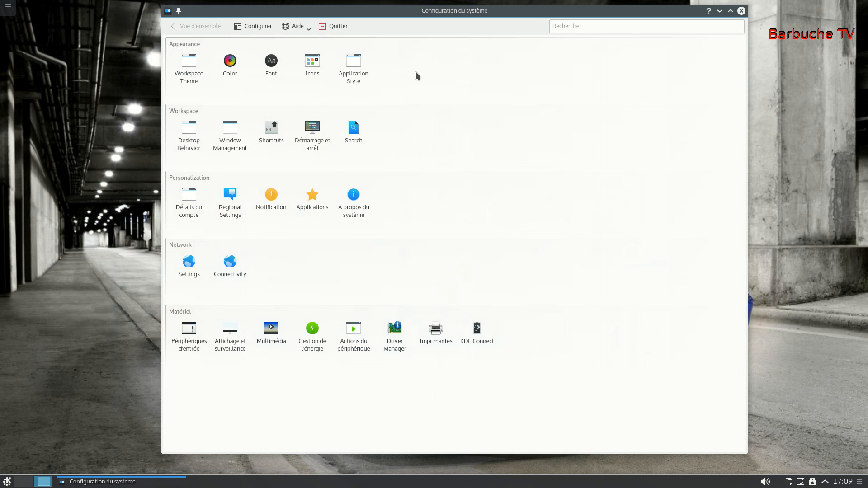
left_click_drag(417, 15, 419, 23)
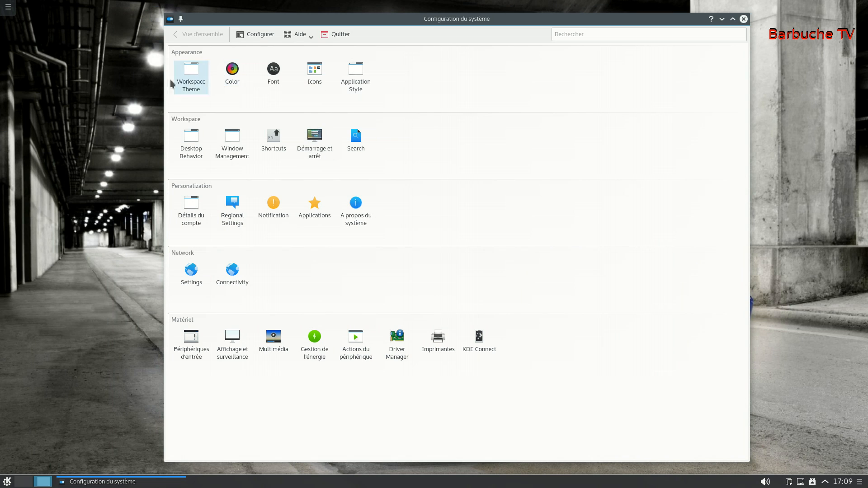
Step: Look through the Workspace Theme pages for desktop theme, mouse pointer theme with its new-theme download dialog, and splash screen, and return to the overview
left_click(198, 76)
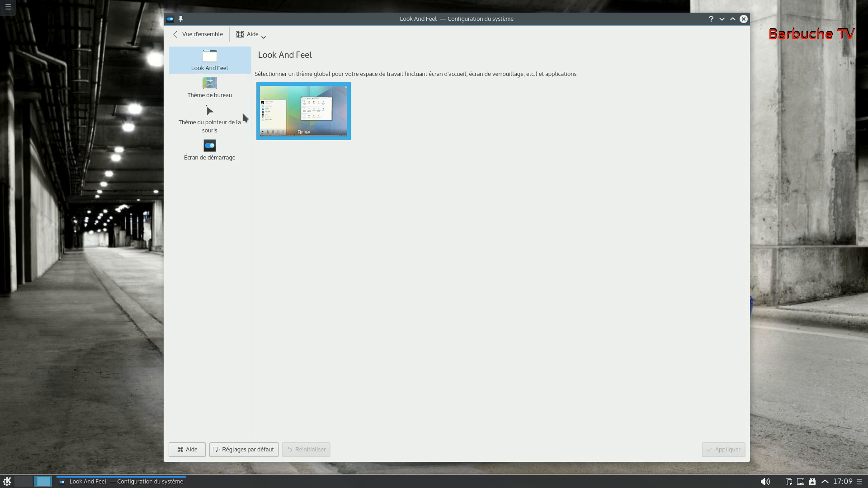
left_click(221, 91)
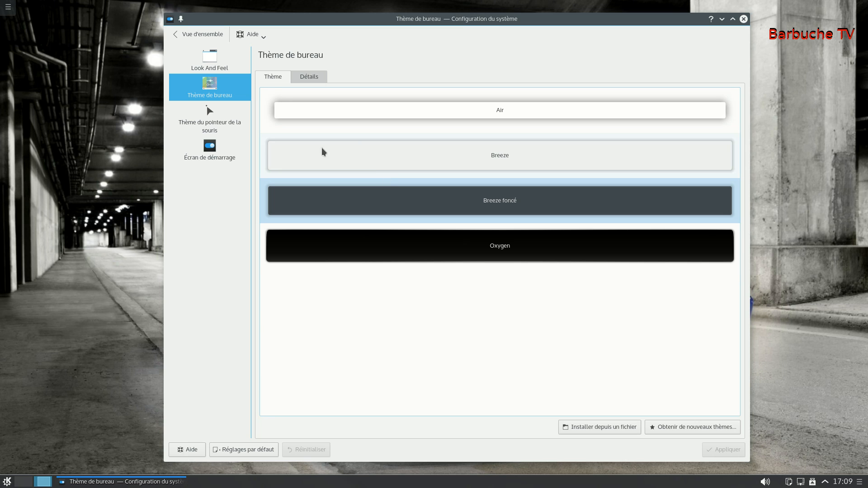
left_click(221, 120)
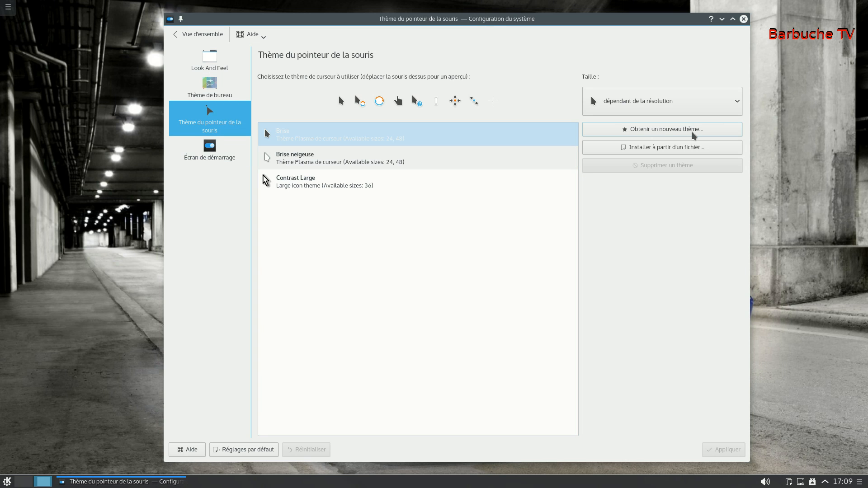
left_click(680, 130)
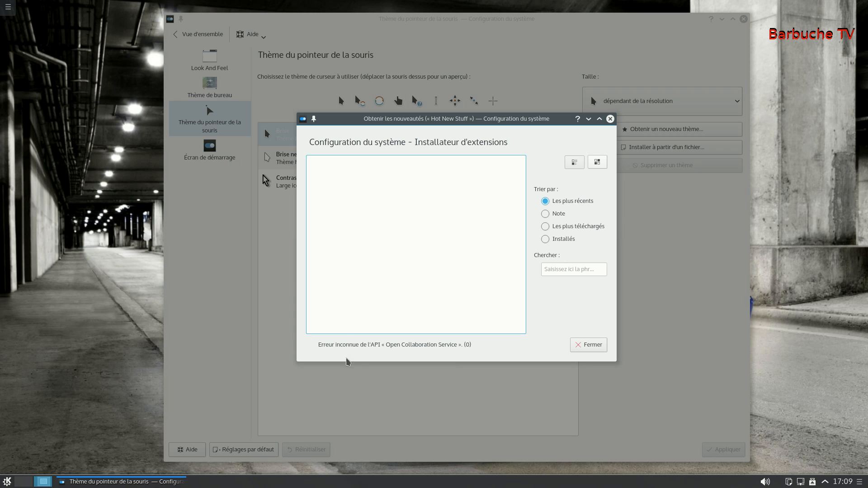
left_click(610, 119)
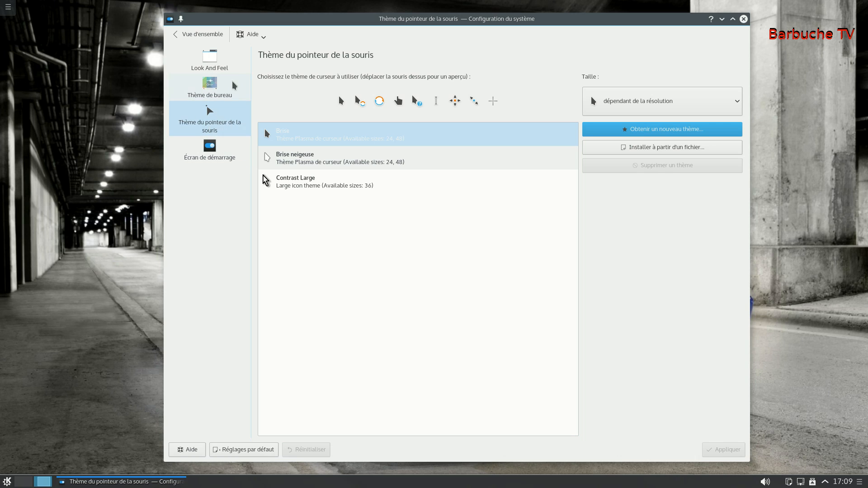
left_click(216, 157)
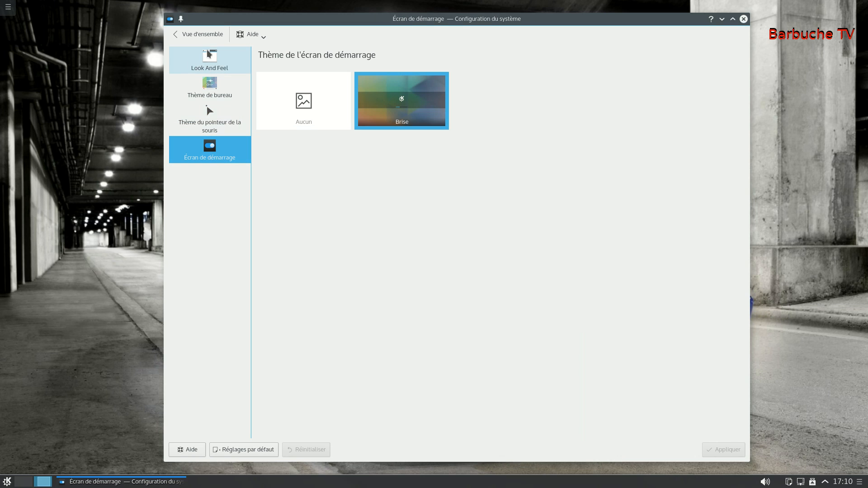
left_click(209, 36)
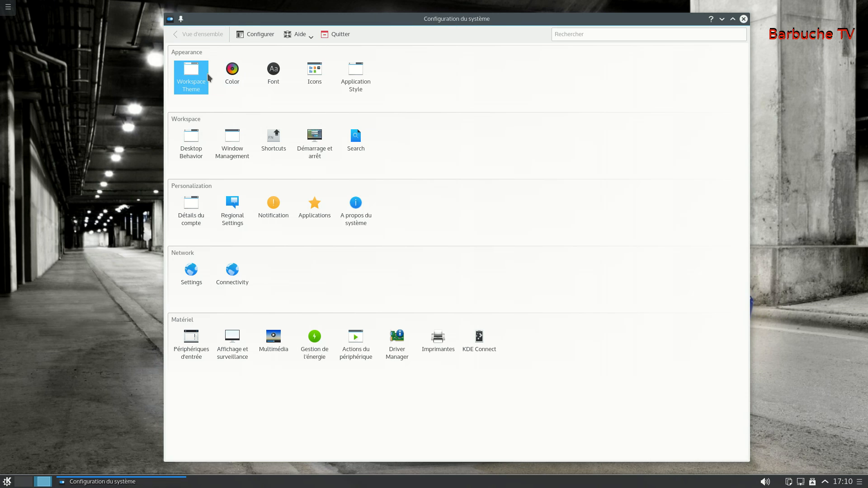
Step: Apply the Breeze Dark color scheme to the applications
left_click(234, 73)
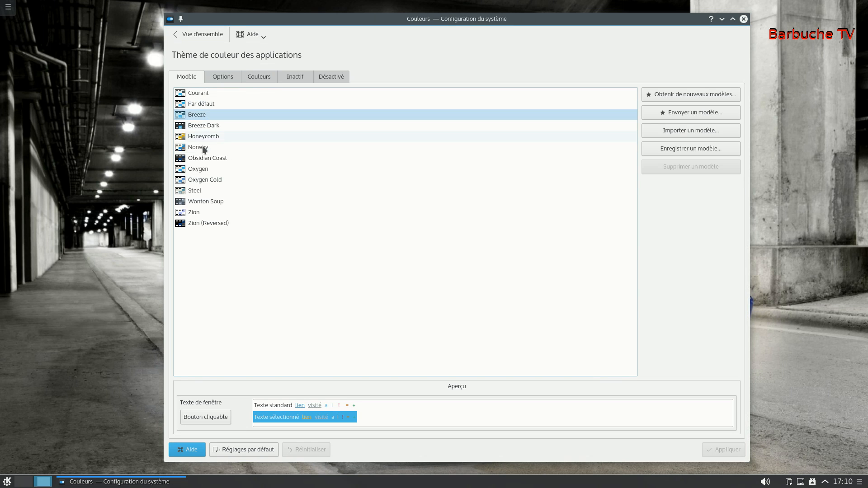
left_click(201, 105)
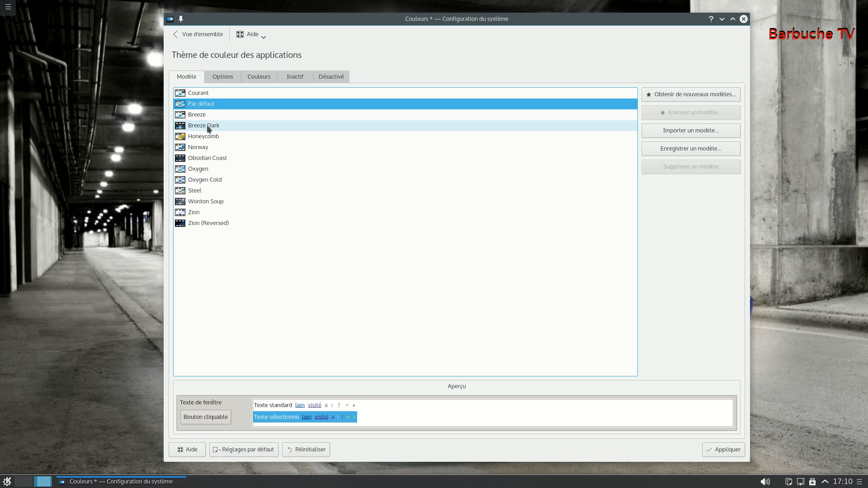
left_click(207, 125)
left_click(723, 450)
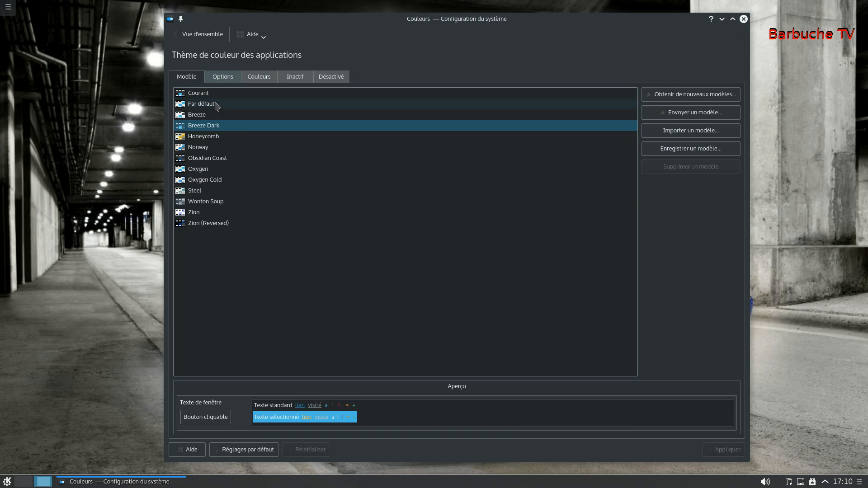
Step: Switch the application color scheme back to Breeze and apply it
left_click(194, 115)
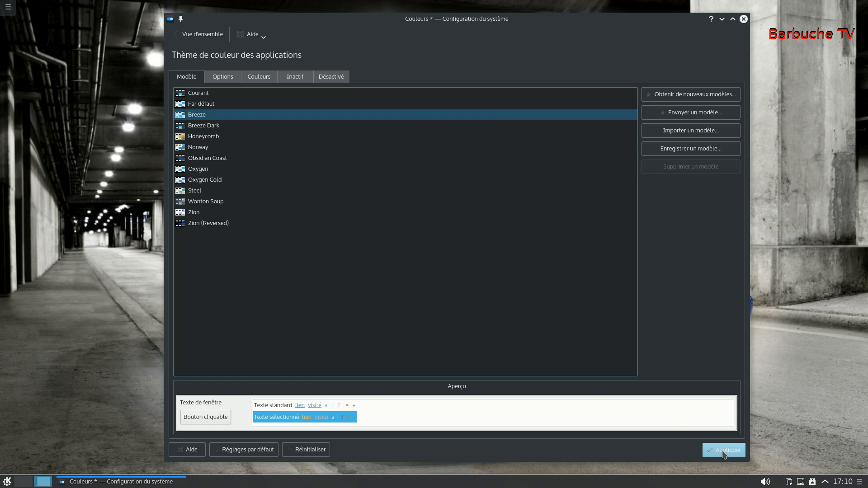
left_click(724, 449)
Step: Look through the color theme's Options, Couleurs, Inactif and Désactivé settings and return to the overview
left_click(221, 77)
left_click(262, 77)
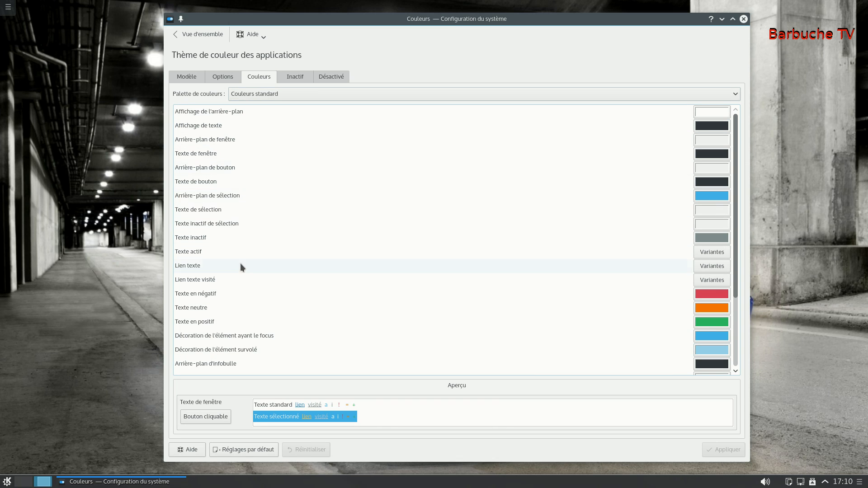
left_click(308, 79)
left_click(323, 79)
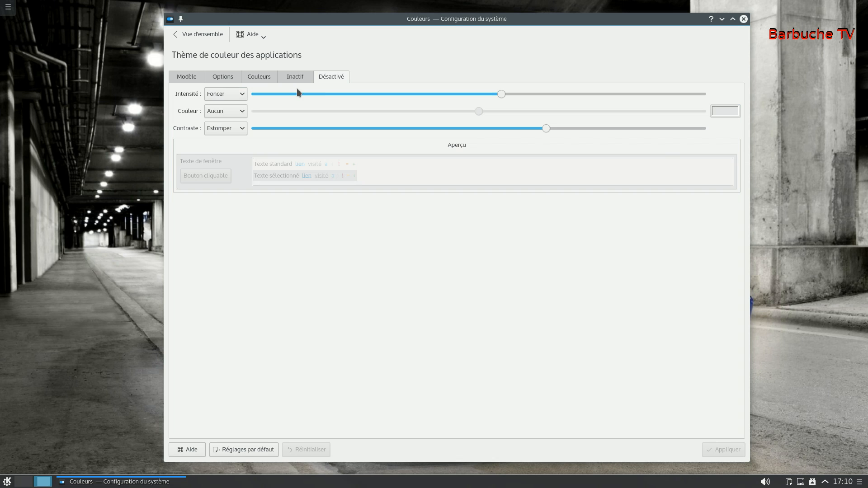
left_click(178, 32)
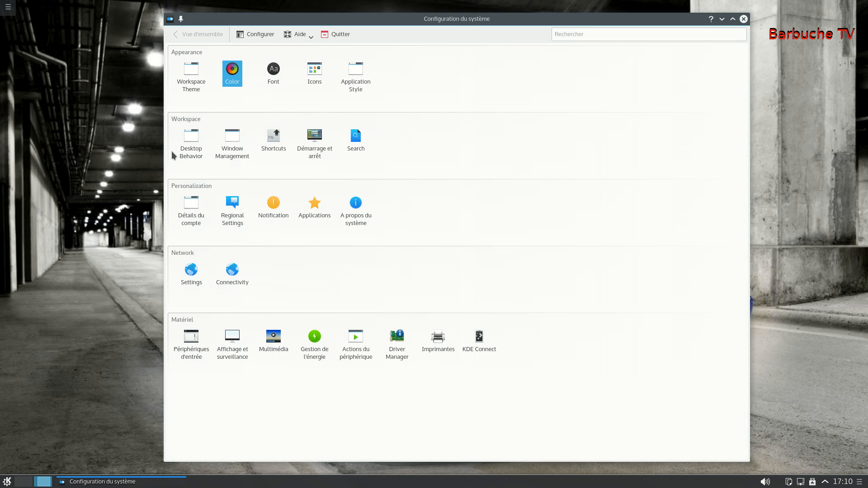
Step: View the available icon themes and return to the settings overview
left_click(315, 70)
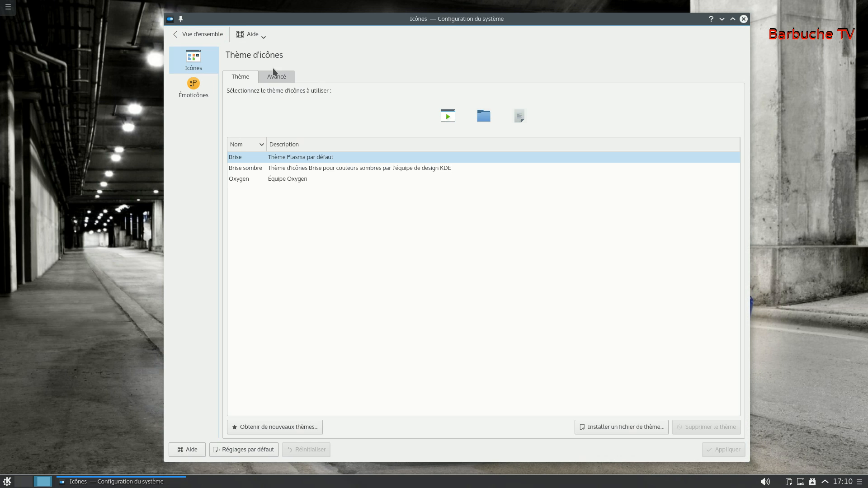
left_click(199, 35)
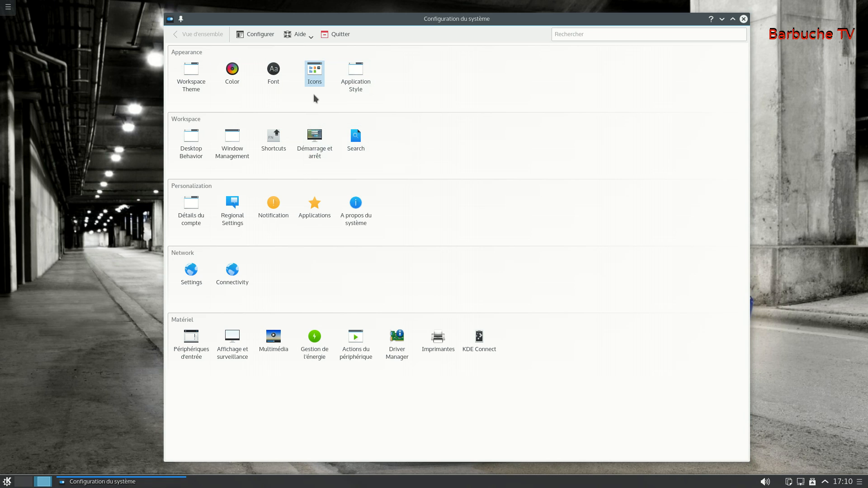
Step: In Desktop Behavior, examine the Bords de l'écran settings and the actions offered for the monitor's upper-right and upper-left corners
left_click(198, 132)
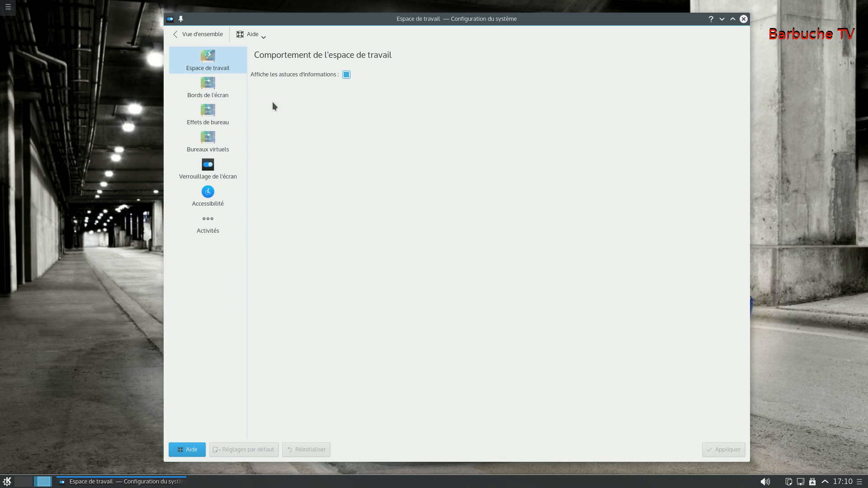
left_click(218, 92)
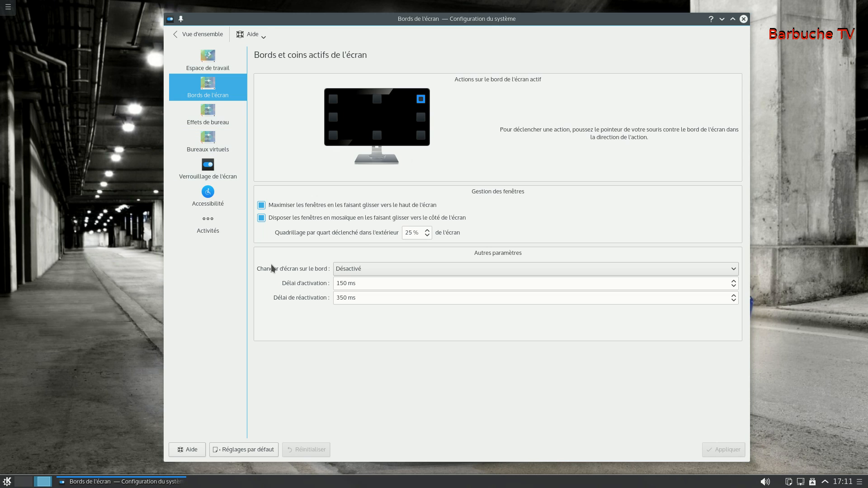
left_click(404, 209)
left_click(424, 100)
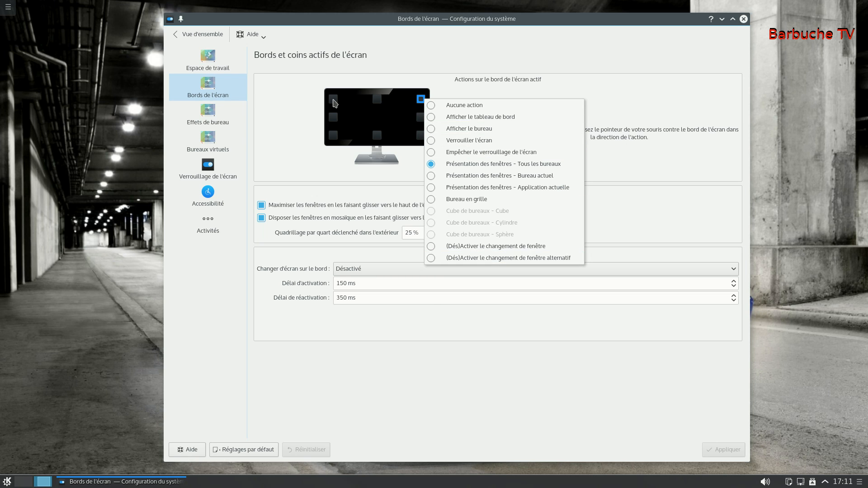
left_click(334, 101)
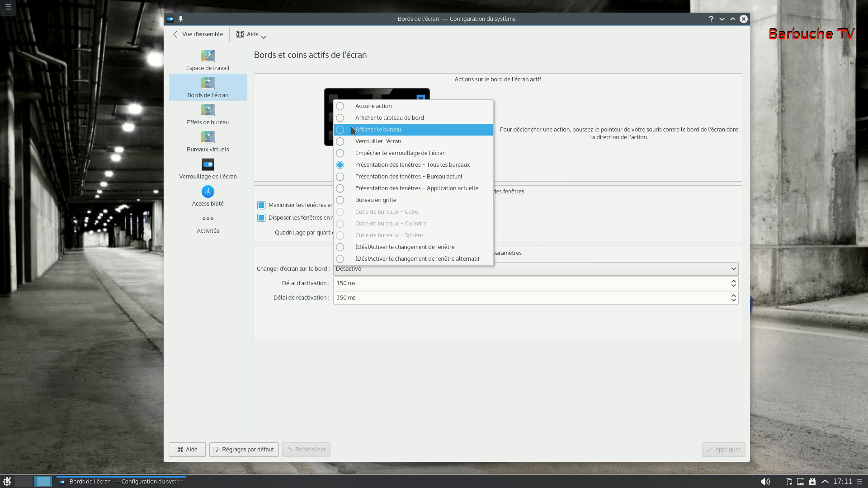
left_click(542, 81)
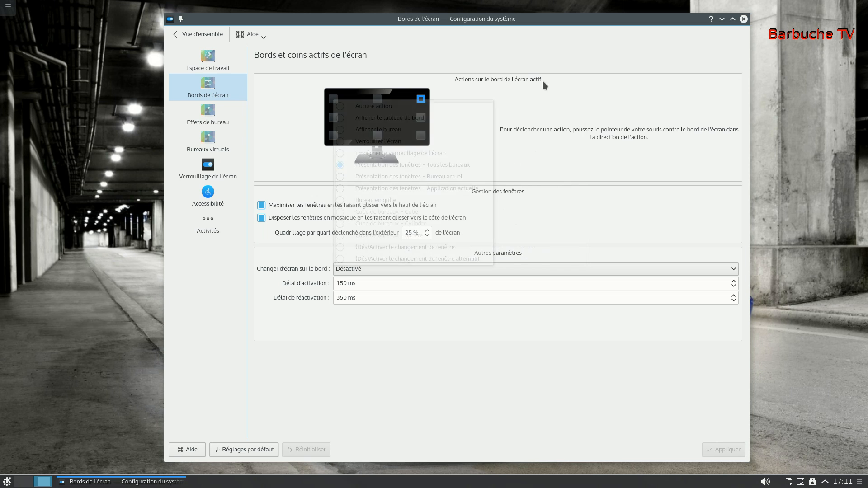
left_click(420, 99)
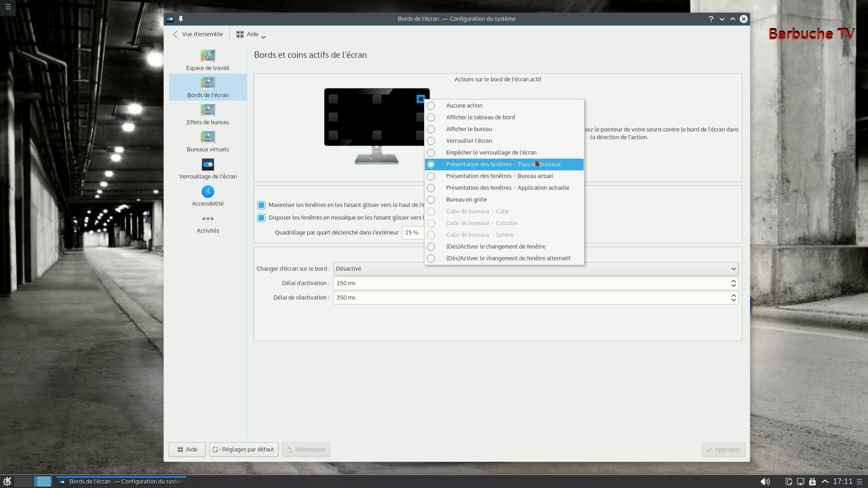
left_click(611, 110)
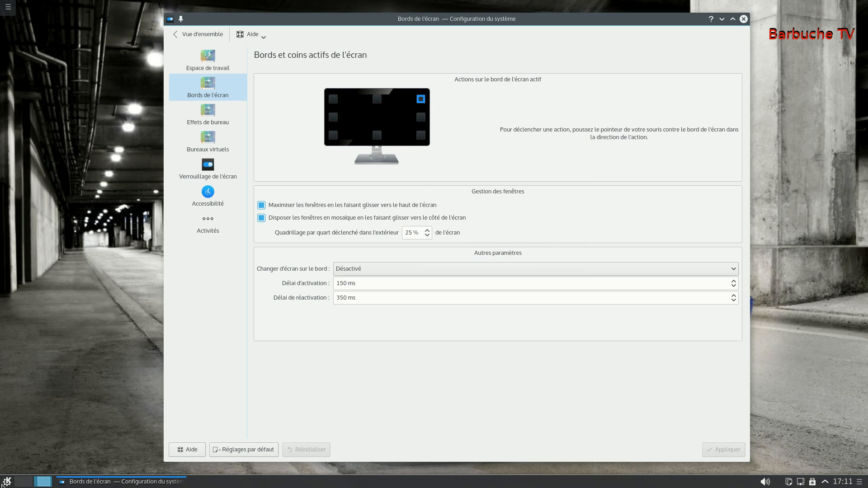
Step: Open the Dolphin file manager, trigger the all-desktops window presentation from the upper-right hot corner, and select the Configuration du système window
left_click(4, 482)
left_click(53, 286)
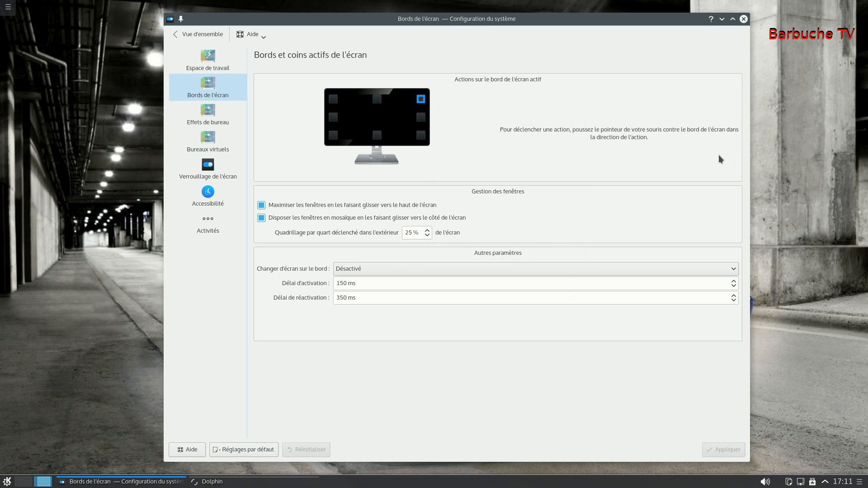
mouse_move(867, 0)
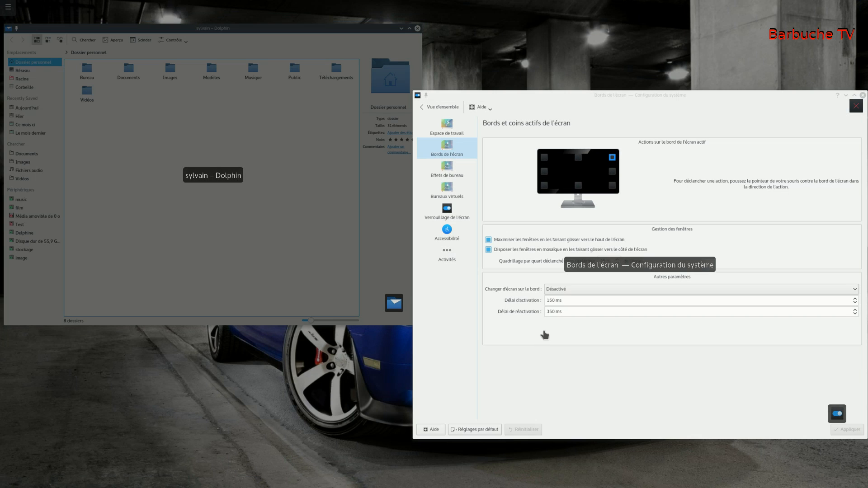
left_click(528, 368)
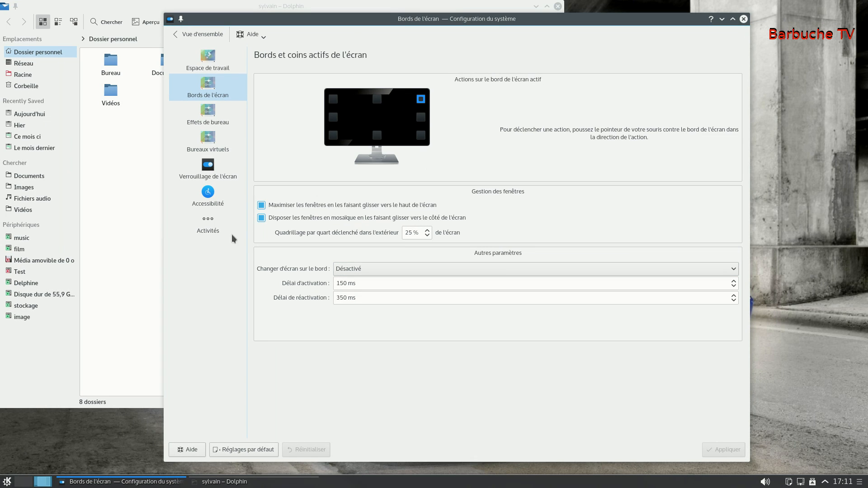
Step: Look through the list of available desktop effects under Effets de bureau, including the Appearance group
left_click(208, 116)
scroll(356, 147, "down", 10)
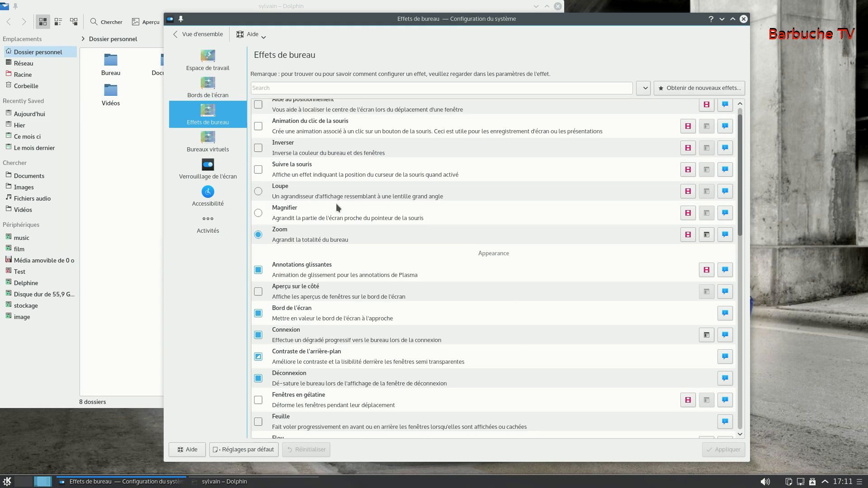
scroll(351, 352, "up", 6)
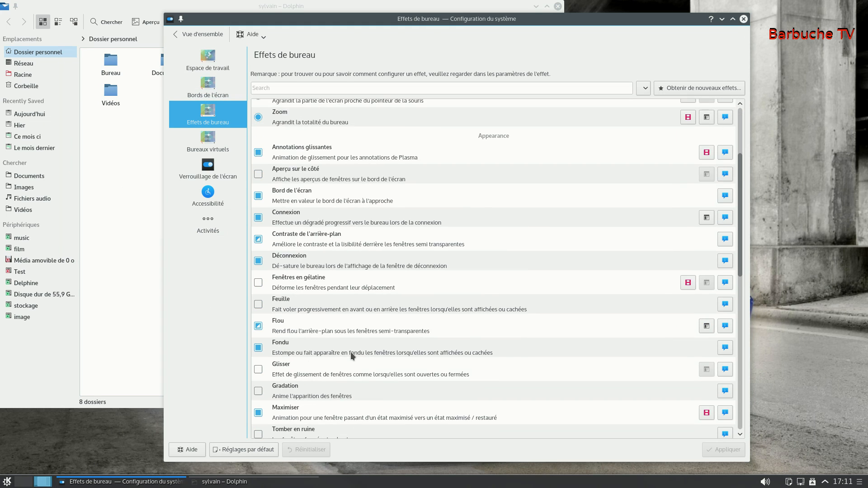
scroll(350, 350, "up", 2)
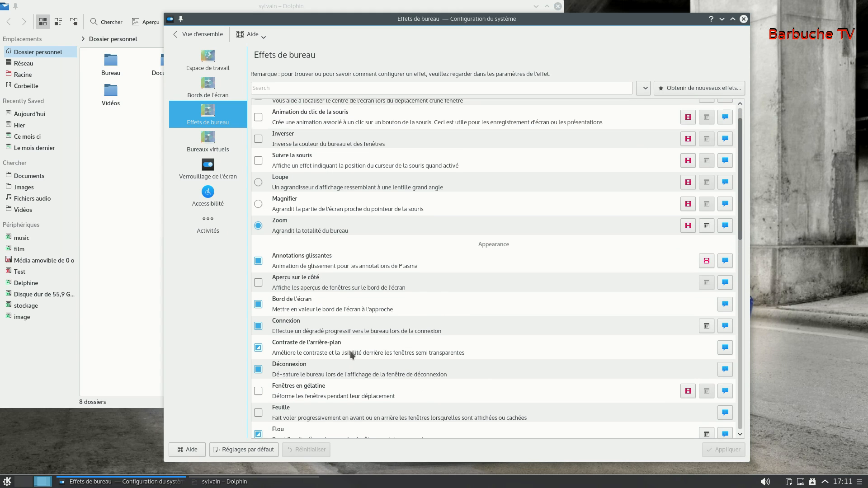
scroll(344, 191, "down", 4)
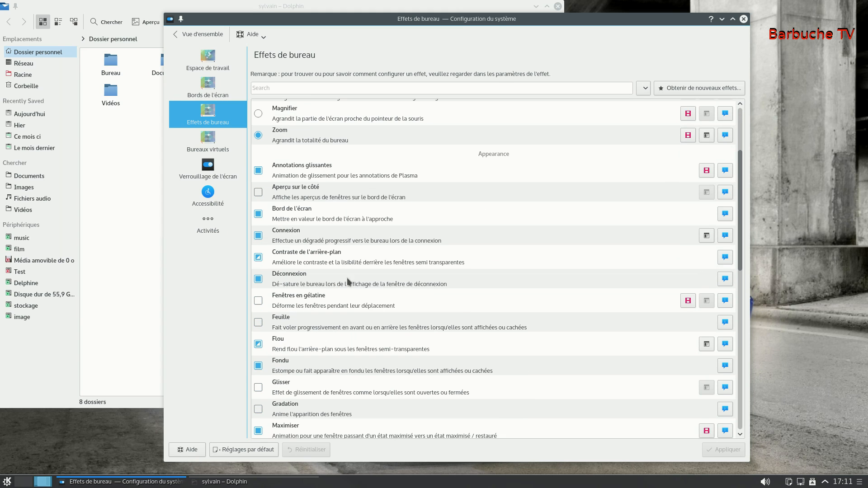
scroll(381, 304, "down", 2)
scroll(299, 328, "down", 2)
scroll(335, 333, "down", 1)
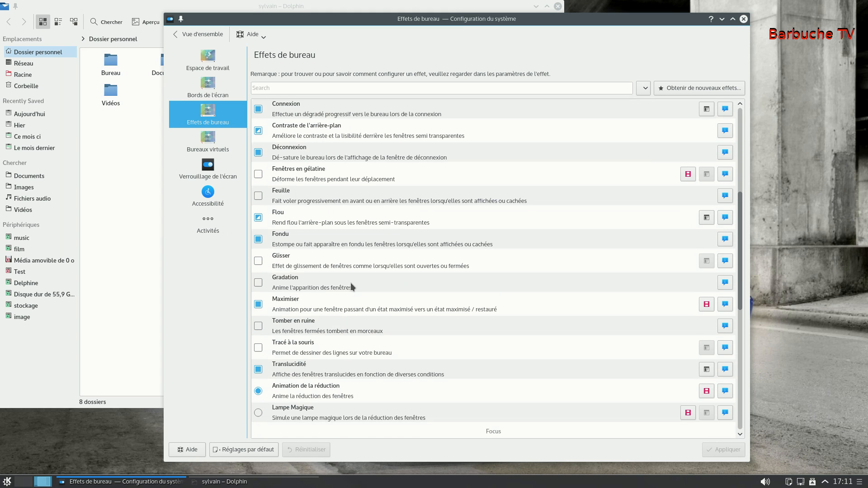
Step: In the Appearance group, view the description and the video preview of the Fenêtres en gélatine effect
scroll(341, 375, "up", 2)
scroll(316, 352, "down", 1)
scroll(315, 352, "up", 1)
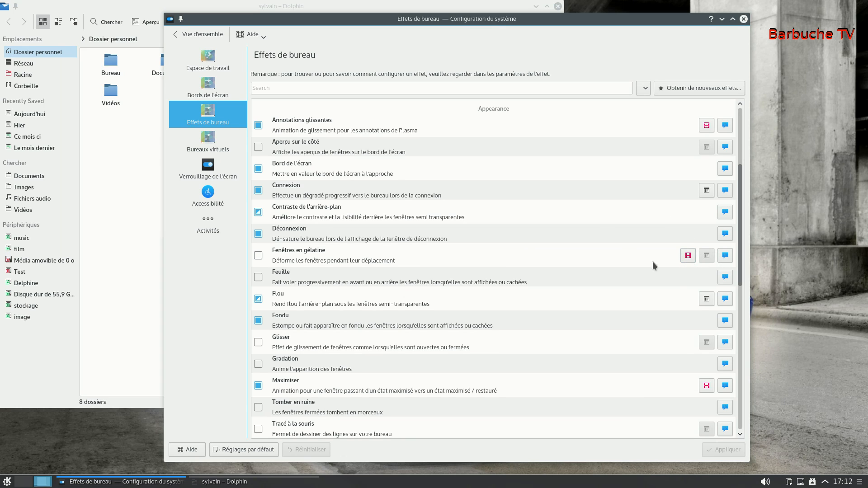
left_click(725, 257)
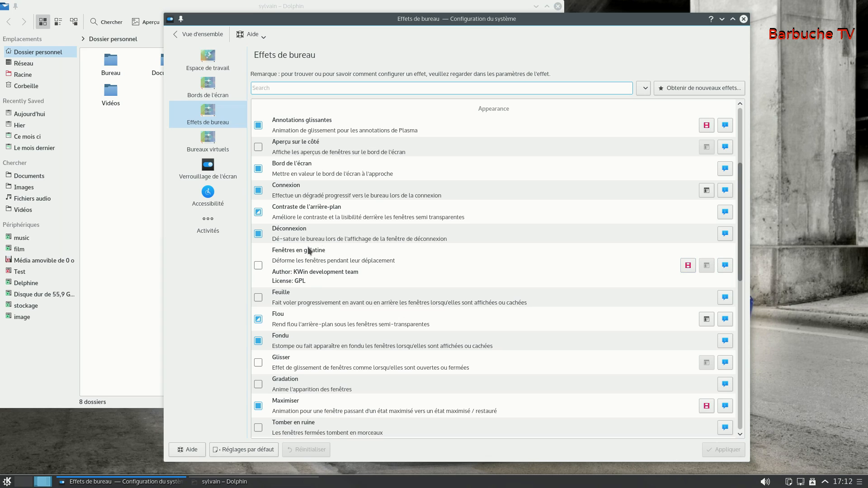
left_click(726, 264)
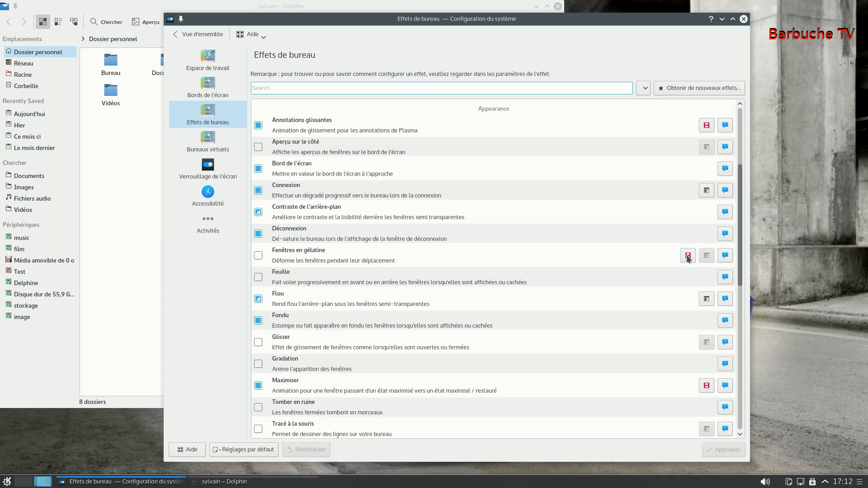
left_click(688, 257)
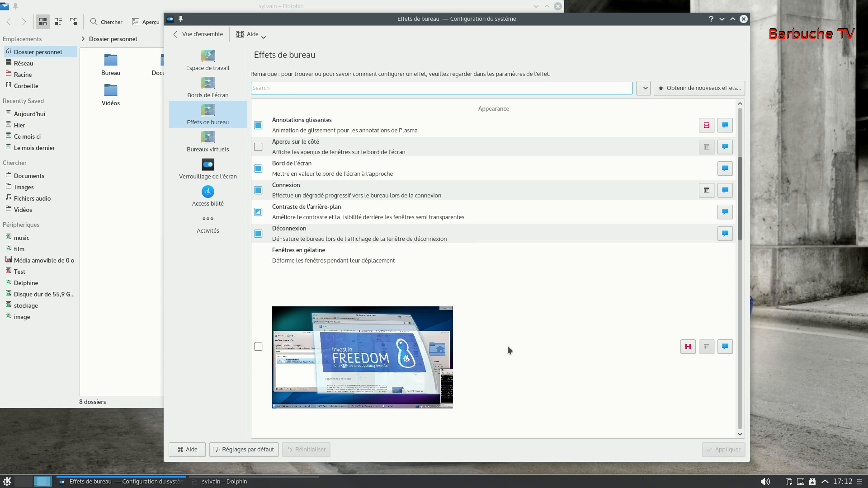
left_click(688, 347)
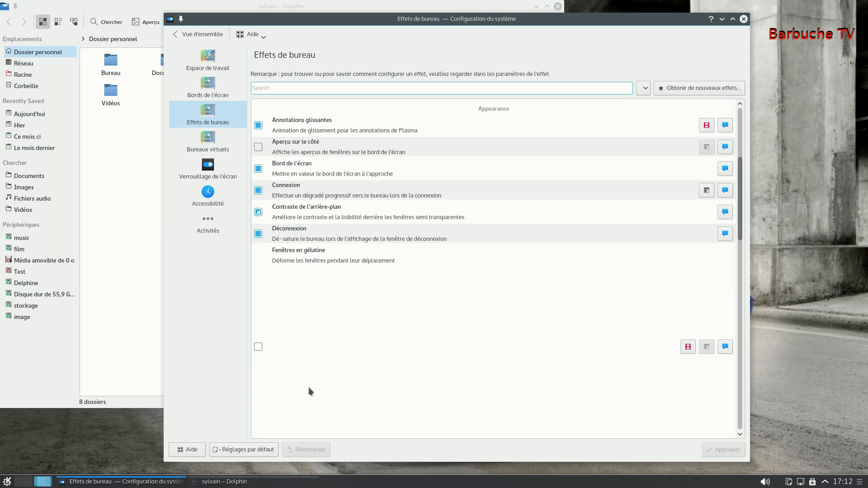
Step: Enable the Fenêtres en gélatine desktop effect and apply the change
scroll(424, 296, "down", 1)
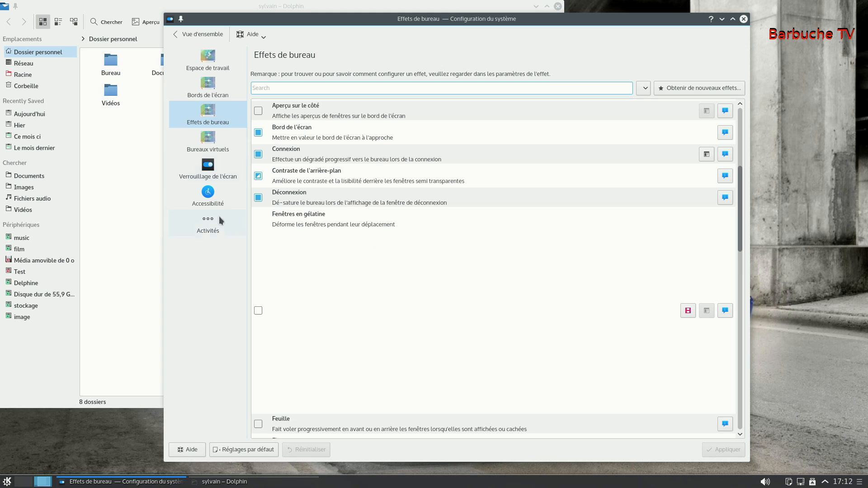
scroll(330, 226, "down", 3)
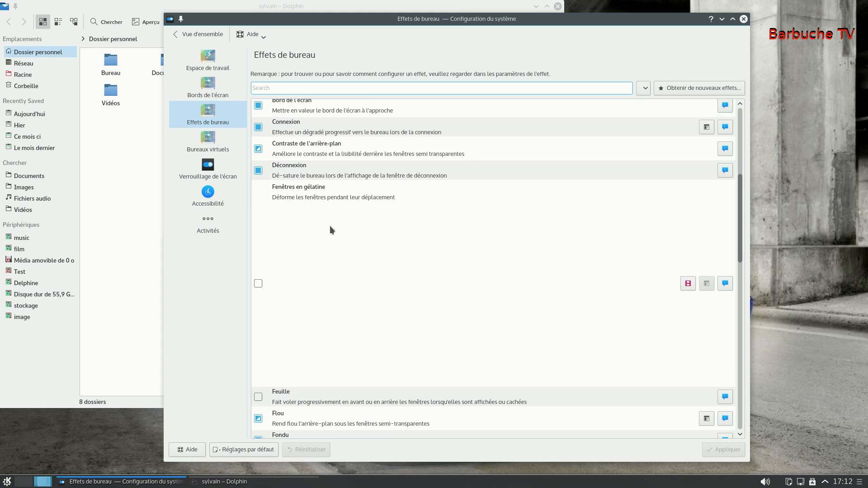
scroll(606, 242, "down", 1)
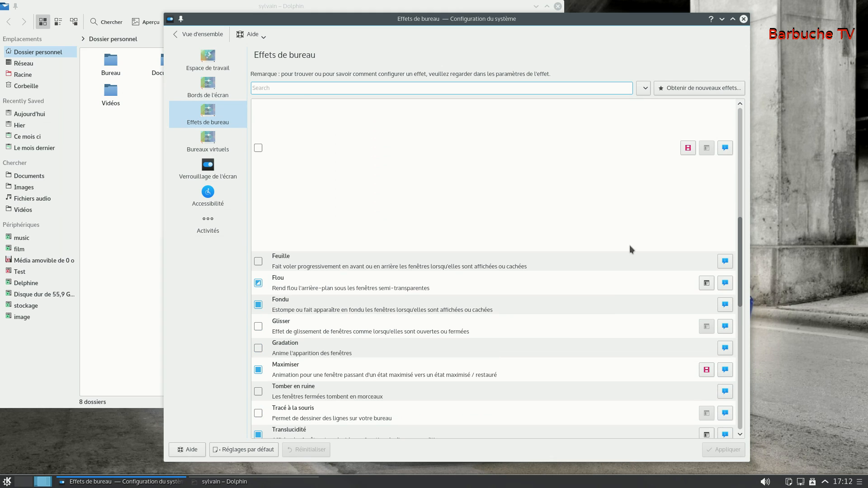
scroll(609, 283, "up", 7)
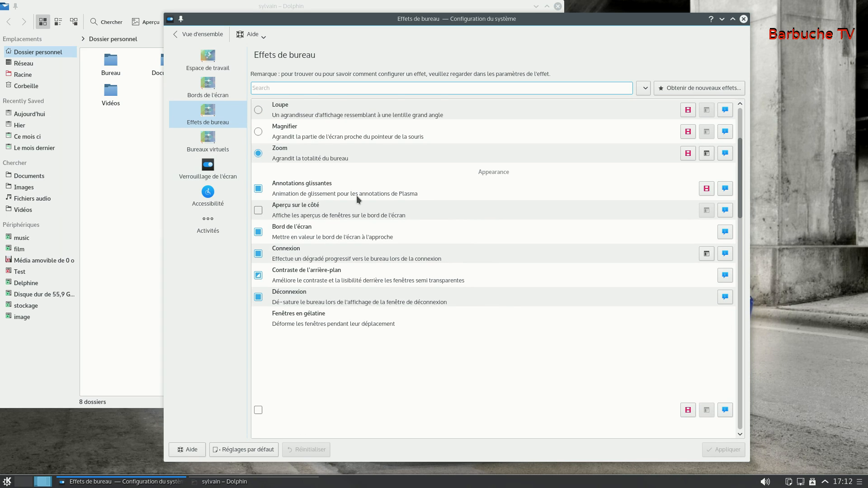
scroll(356, 195, "up", 2)
scroll(289, 253, "down", 1)
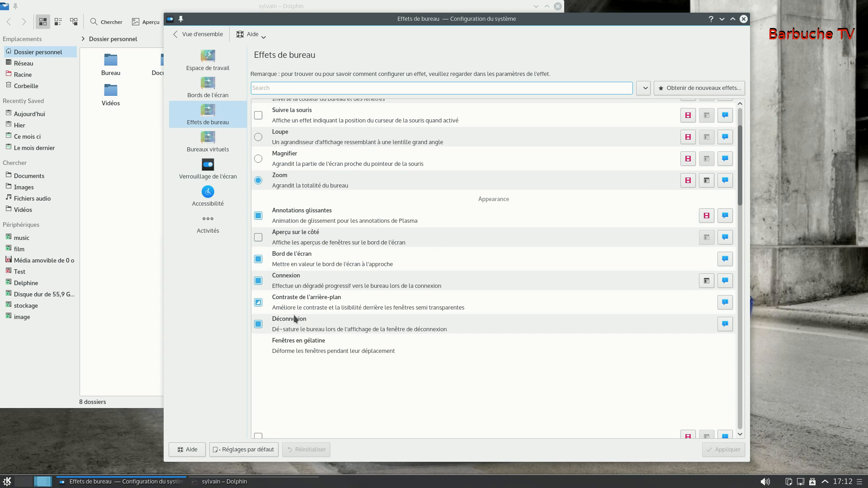
scroll(280, 231, "up", 1)
scroll(322, 383, "down", 2)
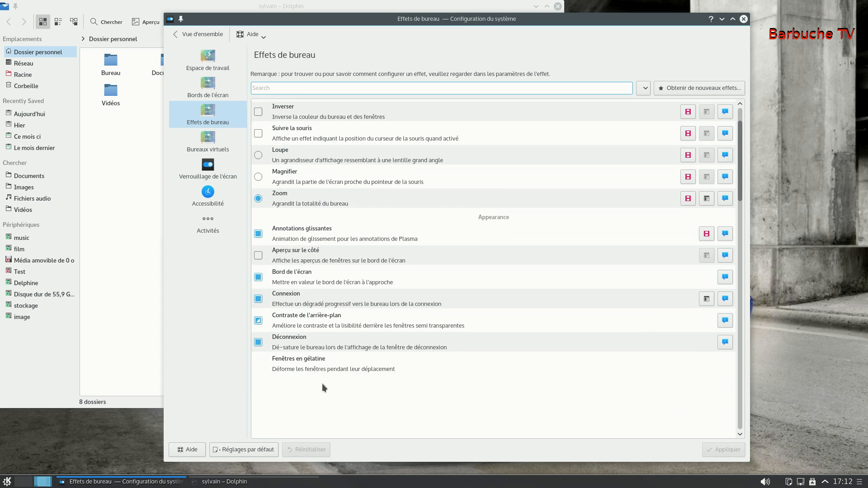
scroll(358, 347, "down", 1)
left_click(258, 356)
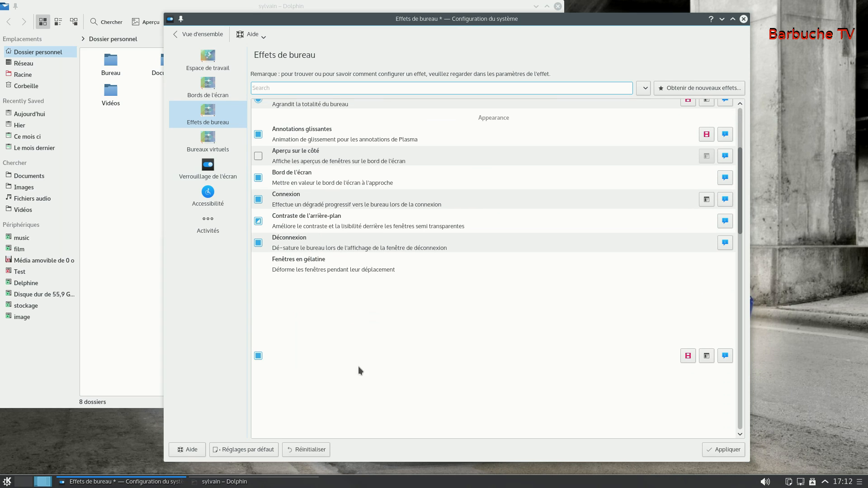
left_click(725, 449)
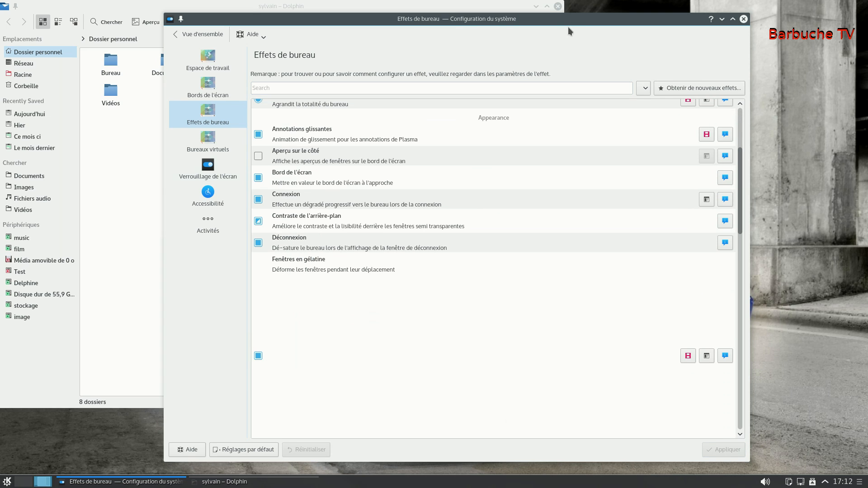
Step: Move the settings window to try the wobble, then disable the Fenêtres en gélatine effect and apply
left_click_drag(572, 23, 563, 73)
left_click(269, 370)
left_click(719, 463)
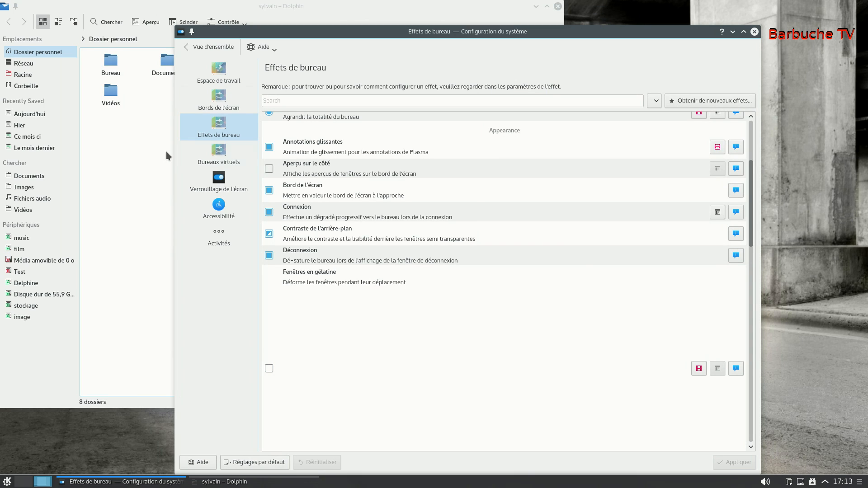
Step: In Bureaux virtuels, set the number of desktops to 4 and the number of rows to 2, and apply
left_click(226, 150)
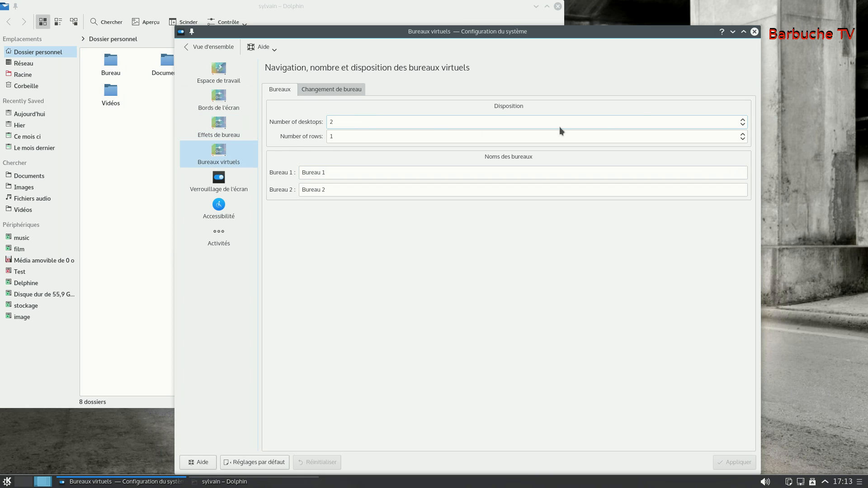
left_click(743, 120)
left_click(742, 120)
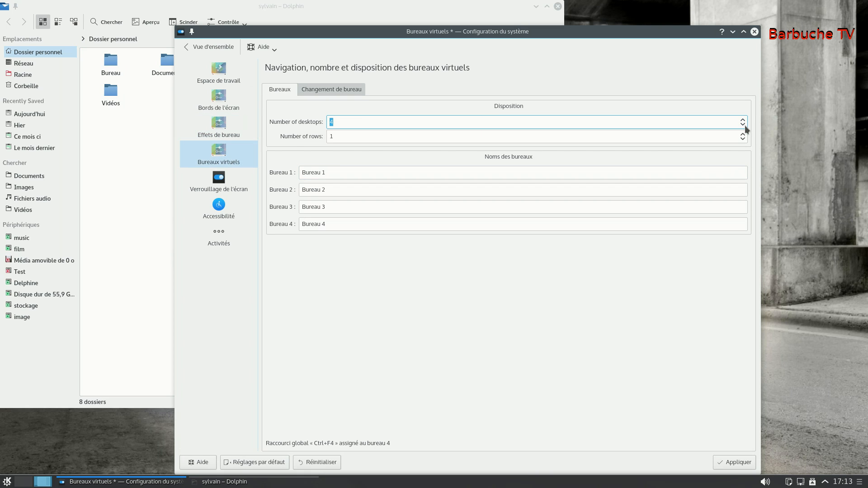
left_click(742, 134)
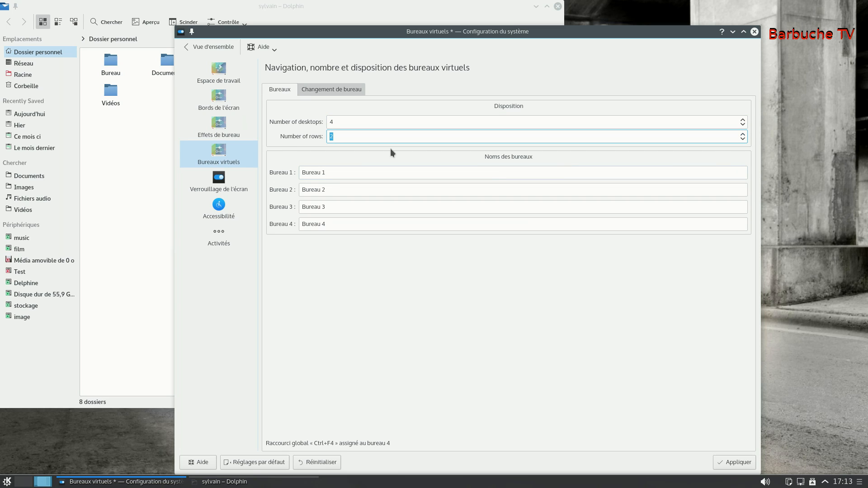
left_click(737, 461)
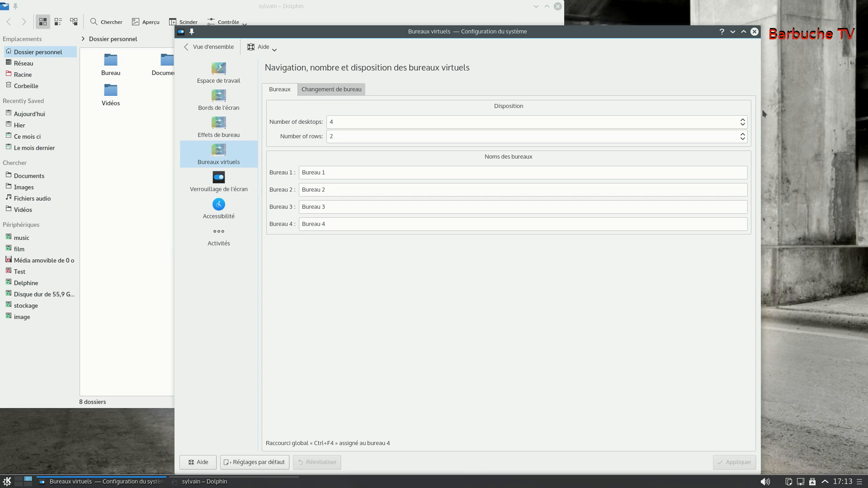
Step: Set the virtual desktops back to 2 in 1 row and apply the change
left_click(743, 125)
left_click(742, 125)
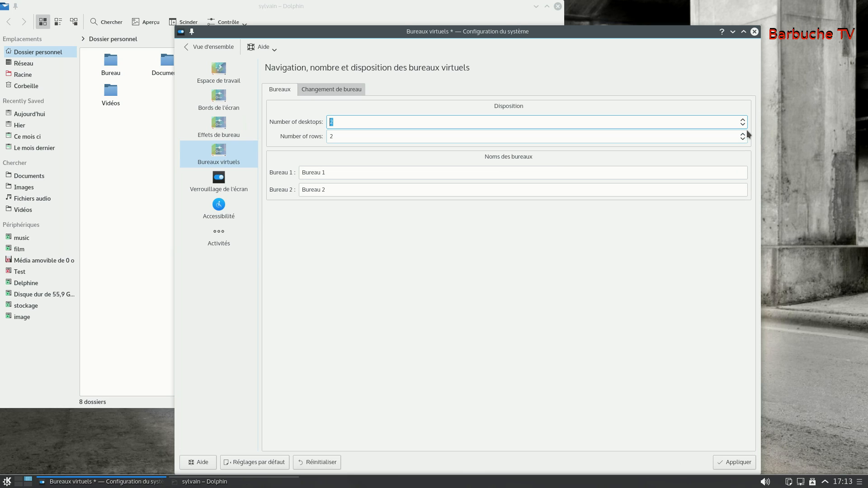
left_click(746, 138)
left_click(733, 466)
Step: View the Verrouillage de l'écran settings, then open the Changeur de tâches settings in Window Management
left_click(226, 189)
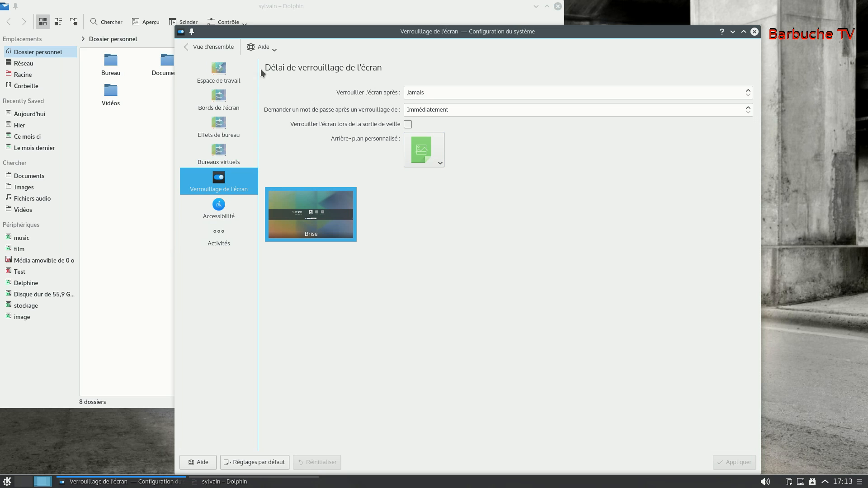
left_click(221, 49)
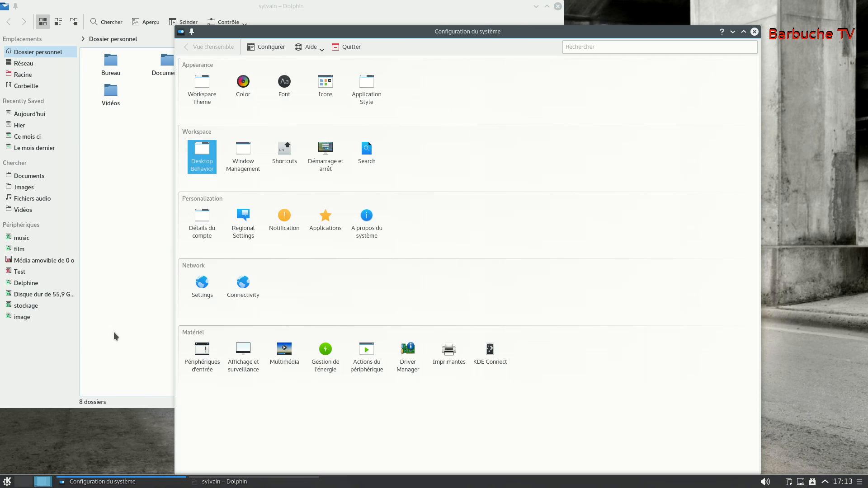
left_click(259, 168)
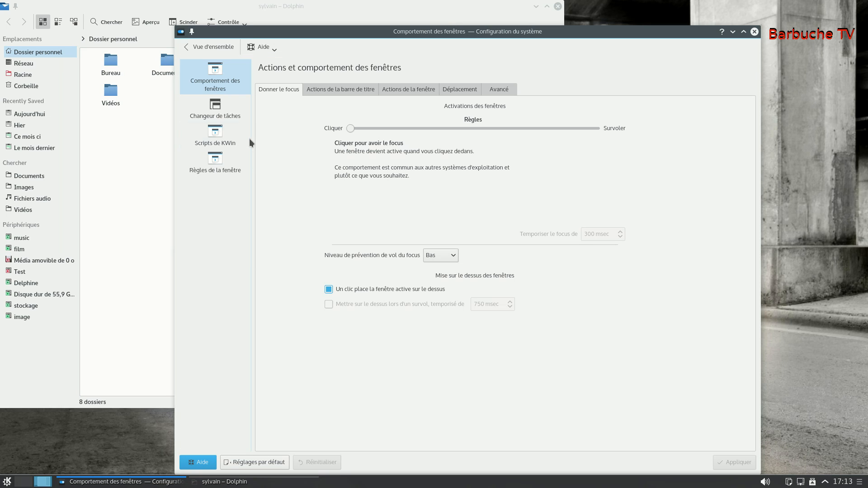
left_click(226, 113)
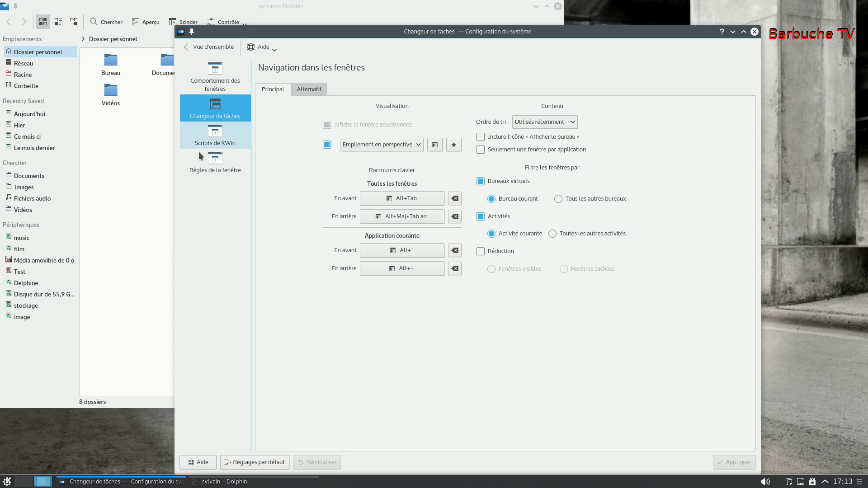
Step: Set the task switcher visualization to Brise, apply it, and try switching between windows
left_click(371, 144)
left_click(357, 180)
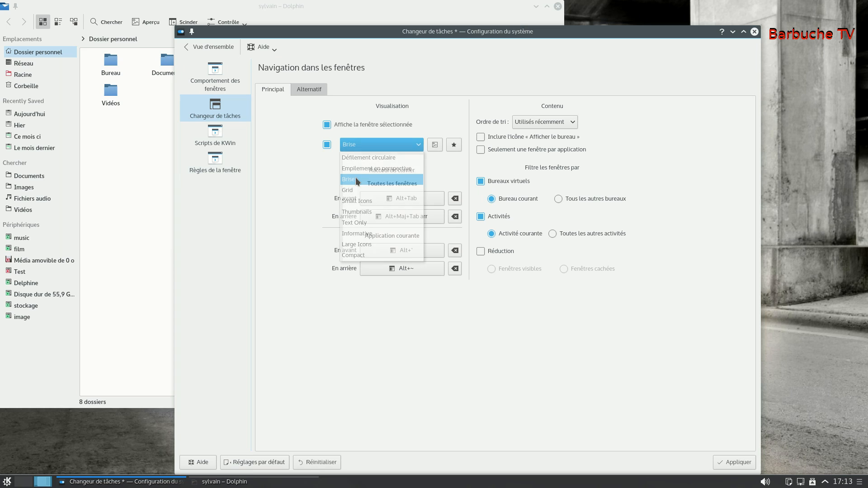
left_click(714, 463)
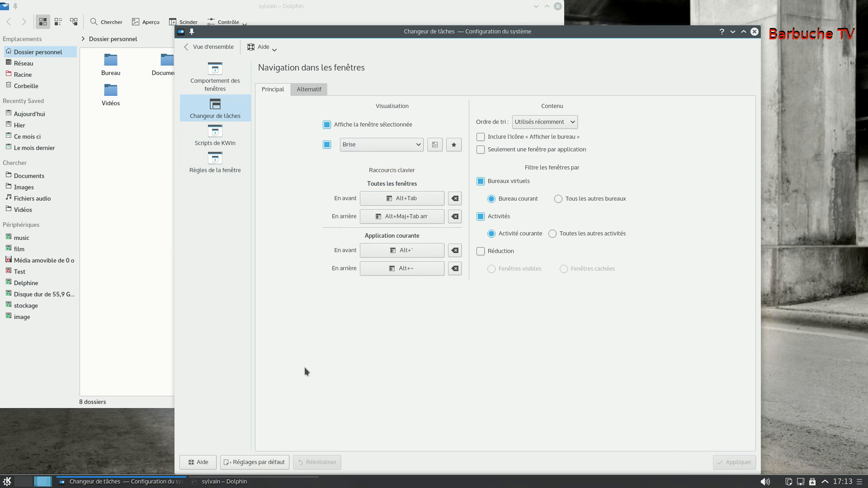
key("alt+Tab")
key("alt+Tab")
Step: Set the task switcher visualization back to Empilement en perspective and apply it
left_click(369, 145)
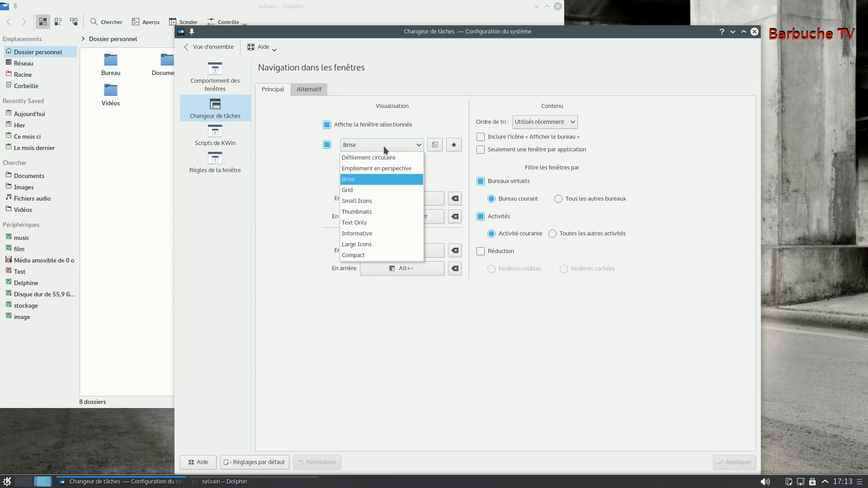
left_click(367, 170)
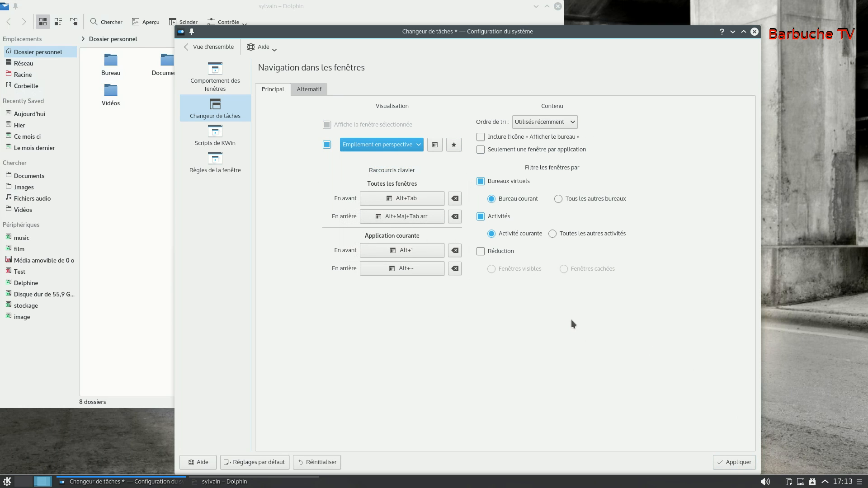
left_click(748, 462)
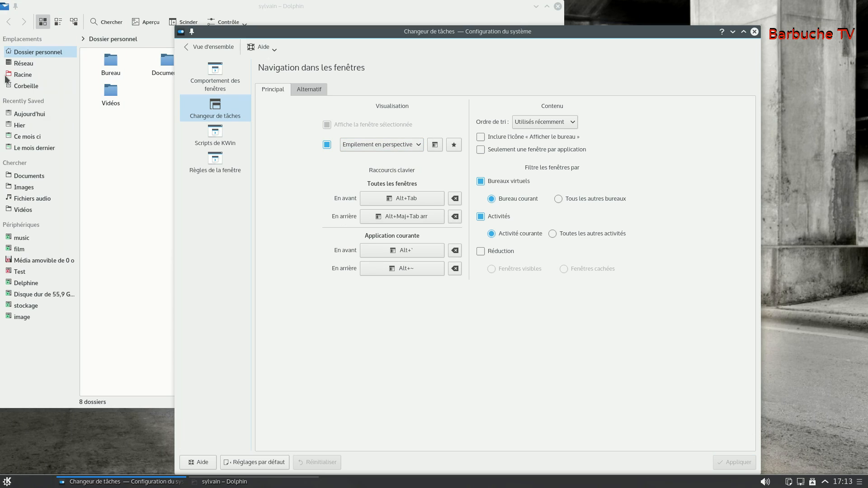
Step: Cycle through the open windows to try the Empilement en perspective task switcher
left_click(124, 128)
key("alt+Tab")
key("alt+Tab")
key("alt+Tab")
key("alt+Tab")
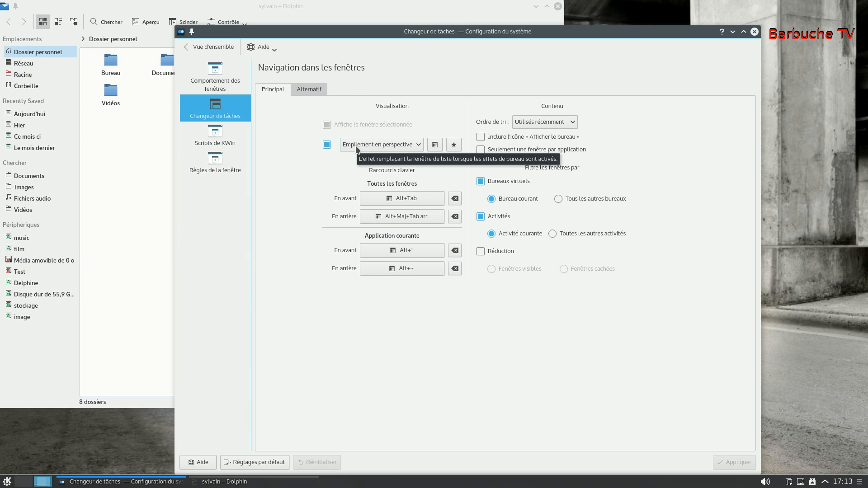
Step: From the settings overview, view the Traductions language lists in Regional Settings and return to the overview
left_click(210, 47)
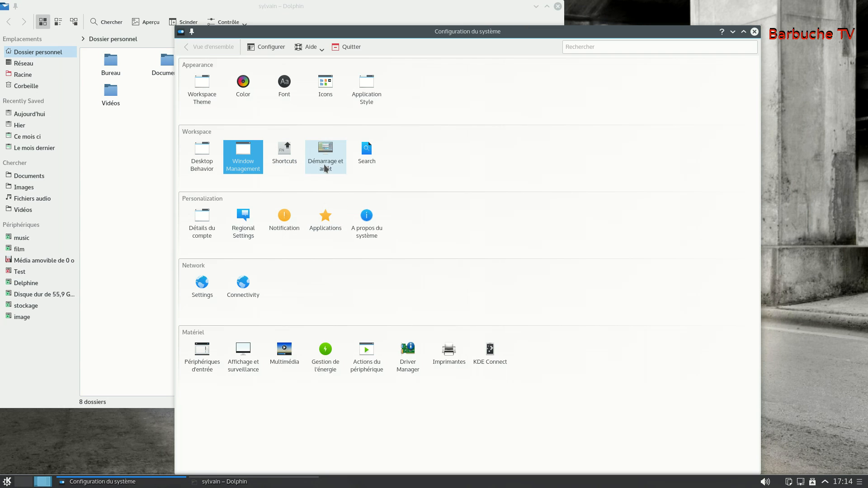
mouse_move(368, 159)
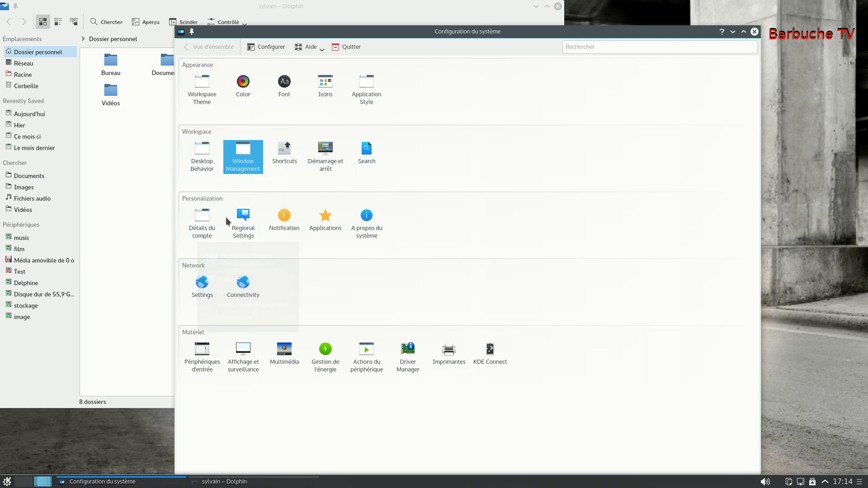
mouse_move(267, 219)
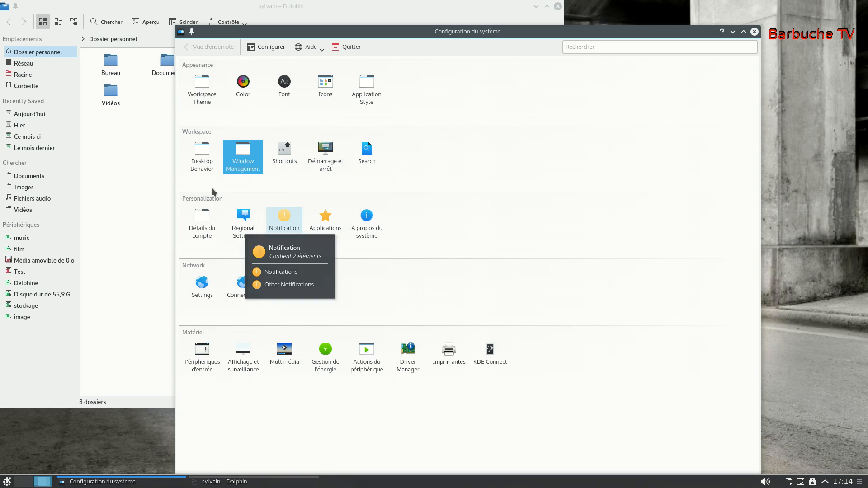
left_click(252, 232)
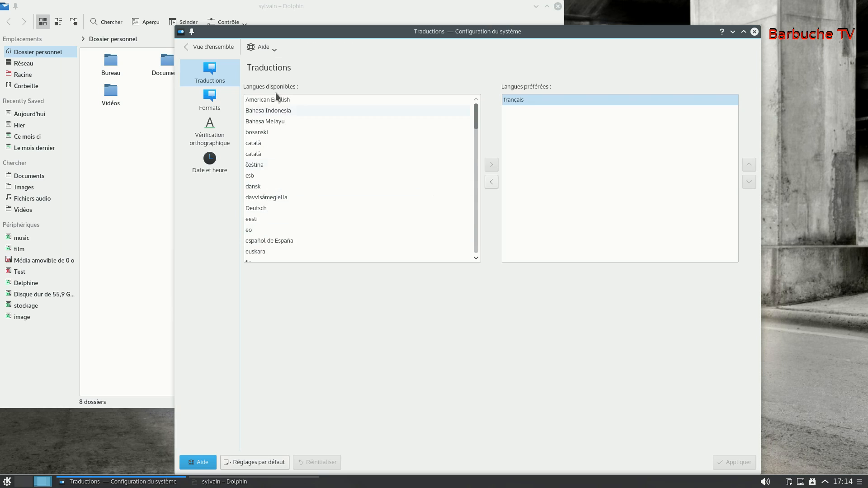
left_click(210, 49)
Step: Open A propos du système to view the software versions and hardware information
mouse_move(241, 86)
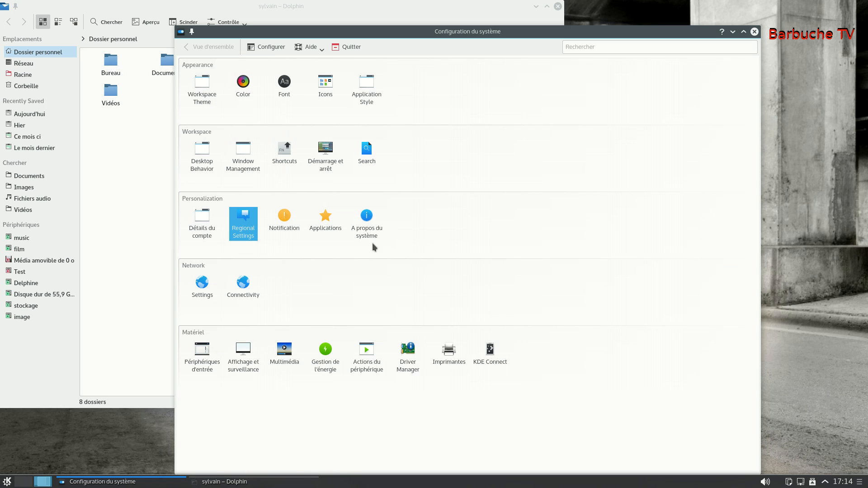
mouse_move(246, 215)
left_click(365, 231)
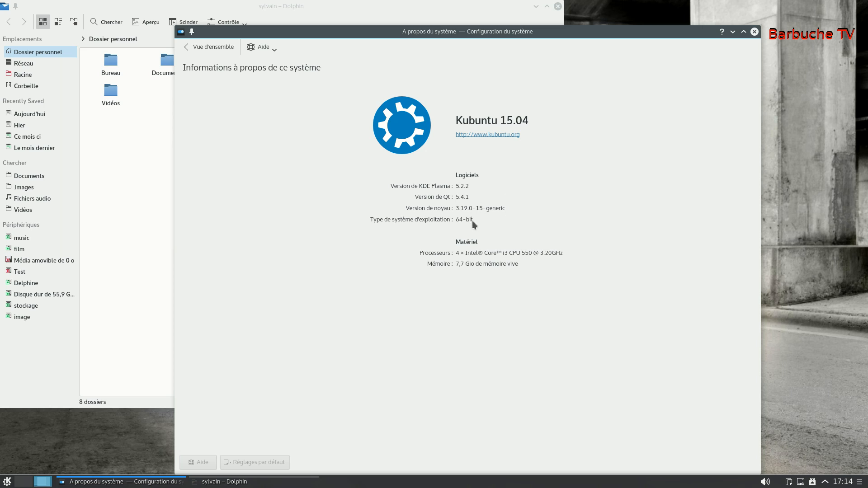
Step: From the settings overview, view the Clavier and Souris settings under Périphériques d'entrée and return to the overview
left_click(188, 48)
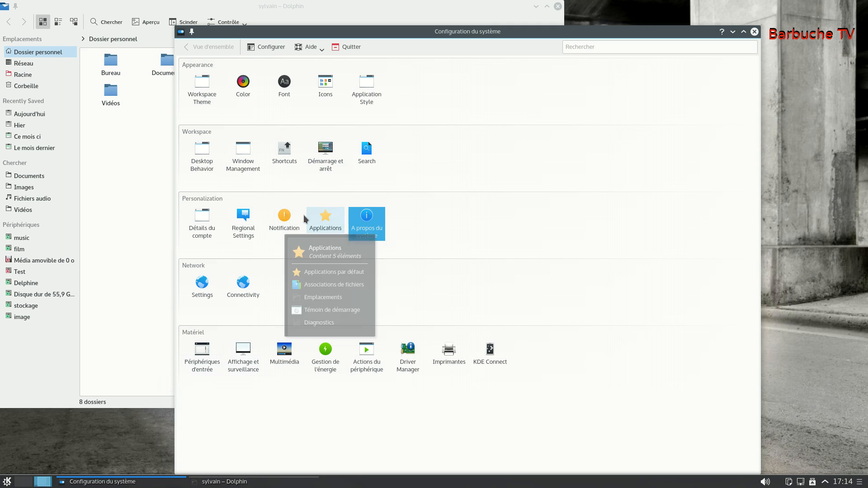
left_click(208, 352)
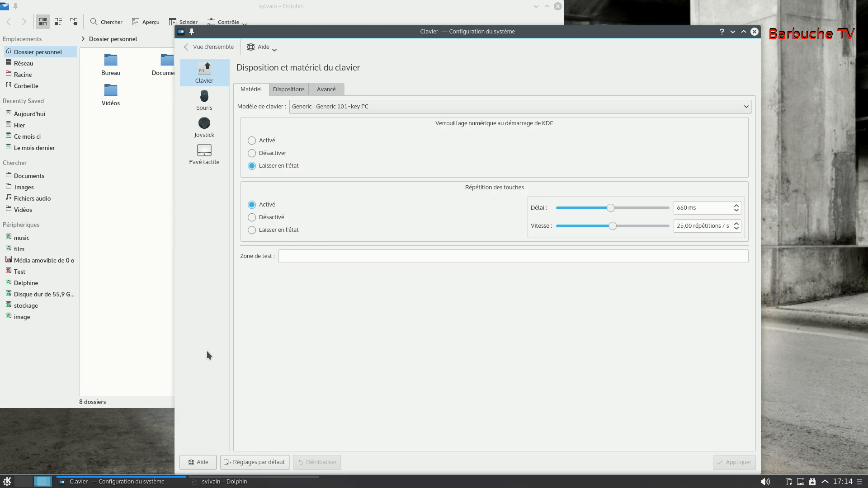
left_click(207, 105)
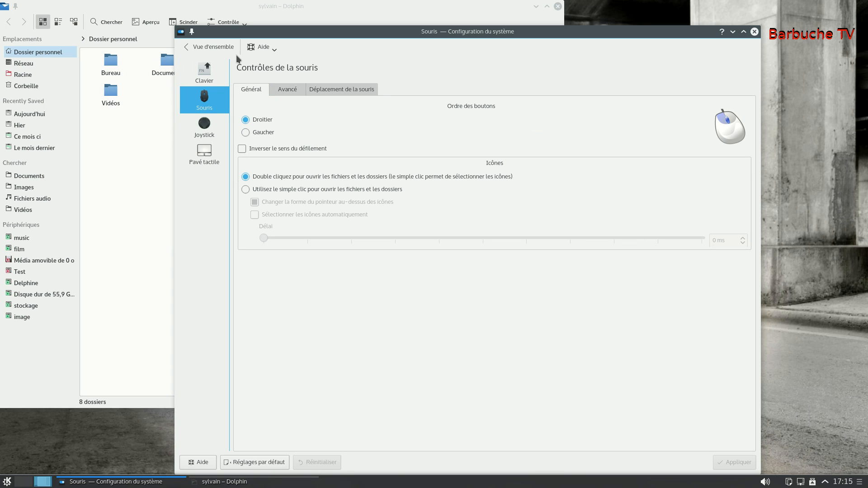
left_click(215, 47)
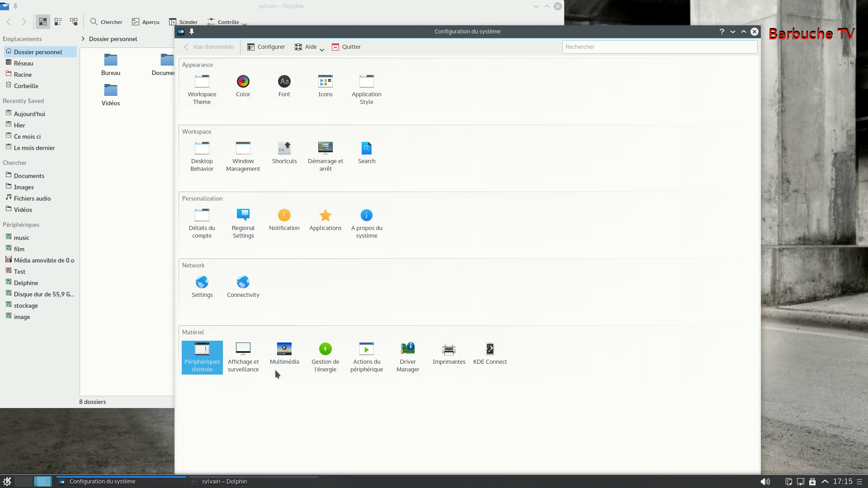
Step: Try to open the Multimédia settings and force the systemsettings application to close
left_click(290, 350)
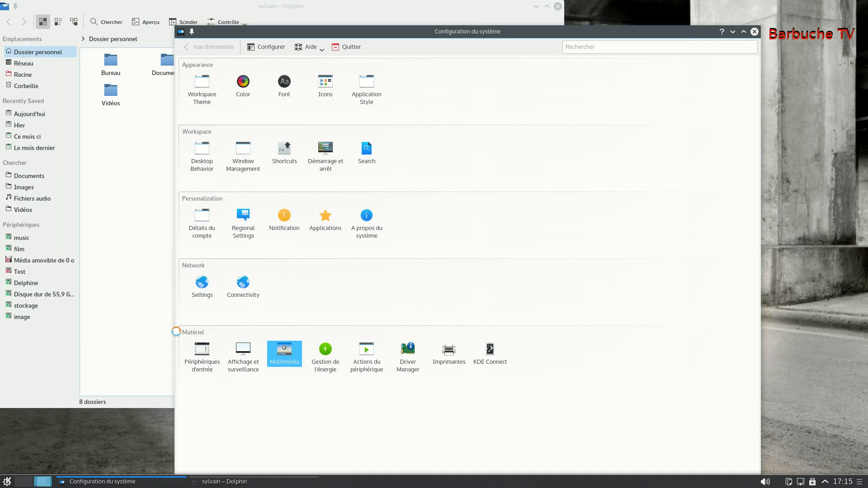
left_click(101, 310)
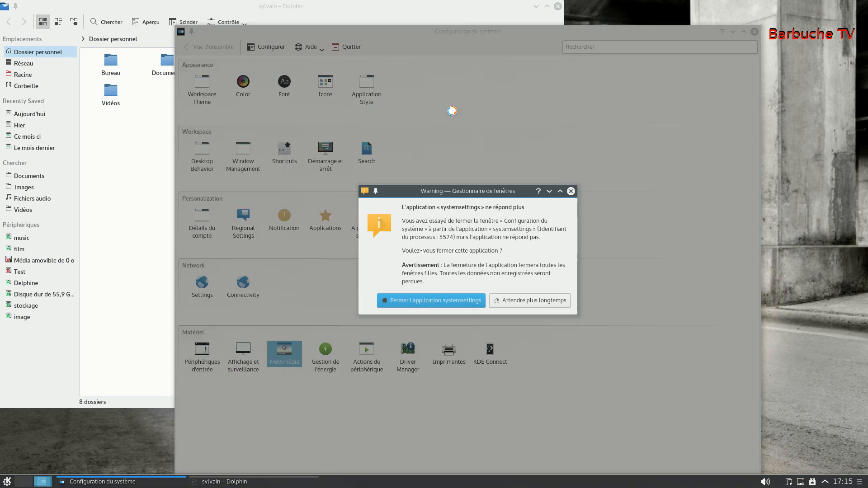
left_click(420, 299)
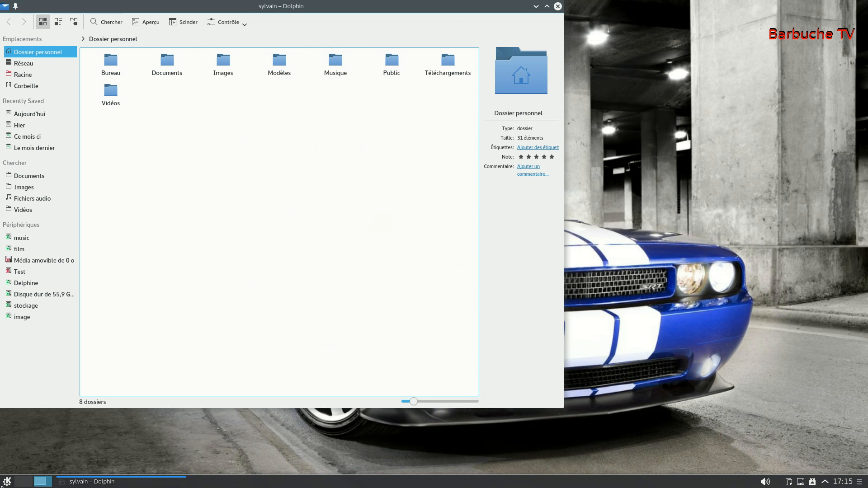
Step: Reopen Configuration du système, examine the graphics driver choices in Driver Manager, and close the settings window
left_click(6, 482)
left_click(66, 303)
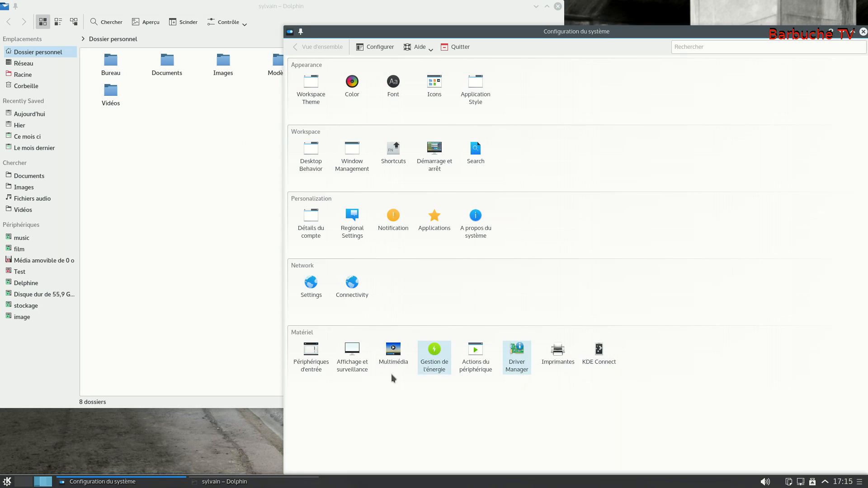
left_click(524, 361)
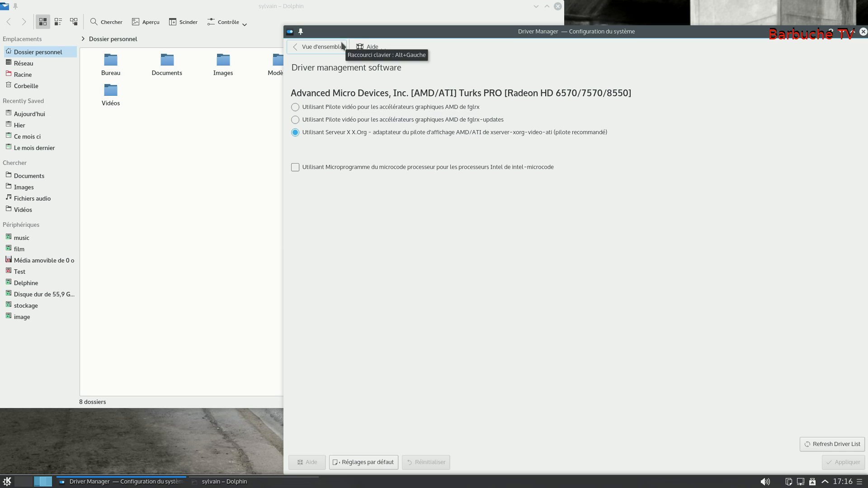
left_click(330, 46)
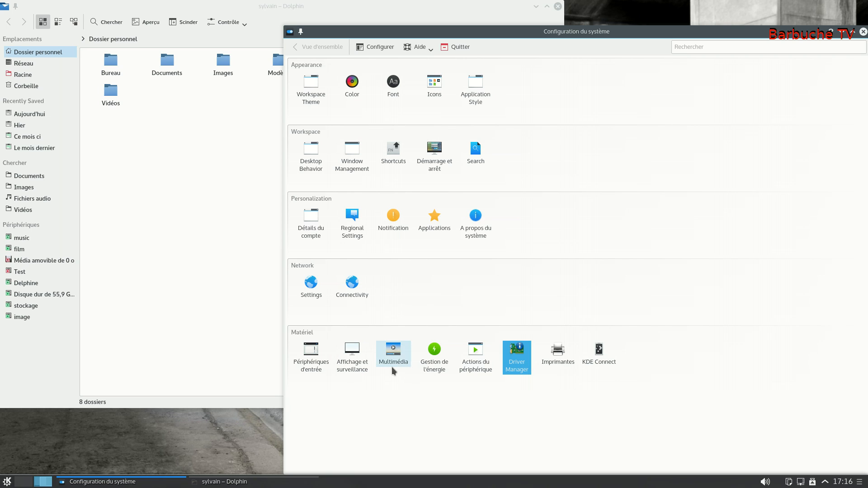
mouse_move(403, 361)
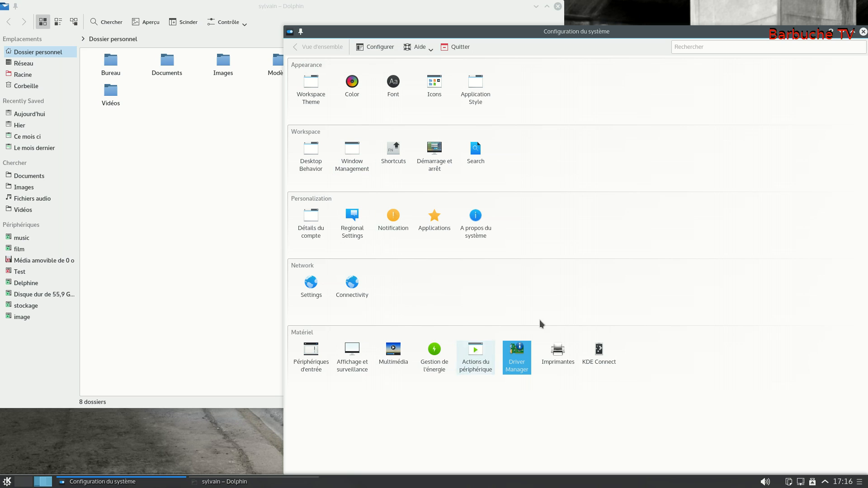
left_click(863, 32)
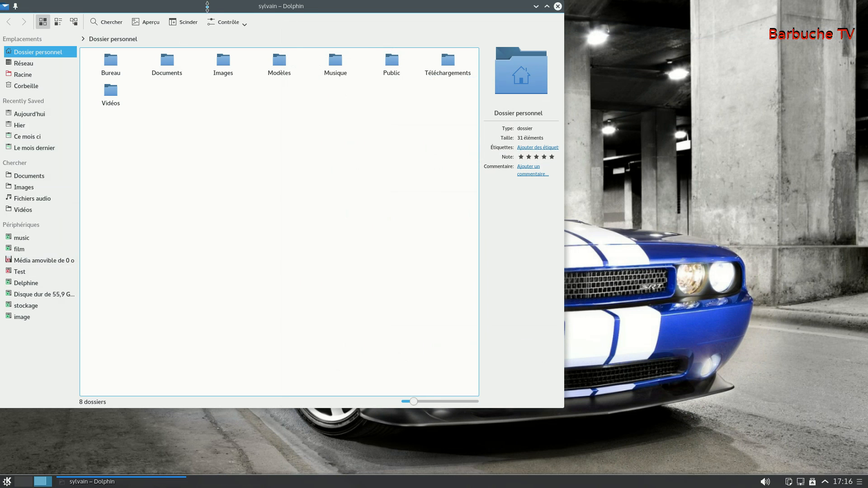
Step: Move the Dolphin window to the middle of the desktop and try its Aperçu and Scinder views, switching each one off again
left_click_drag(225, 10, 377, 45)
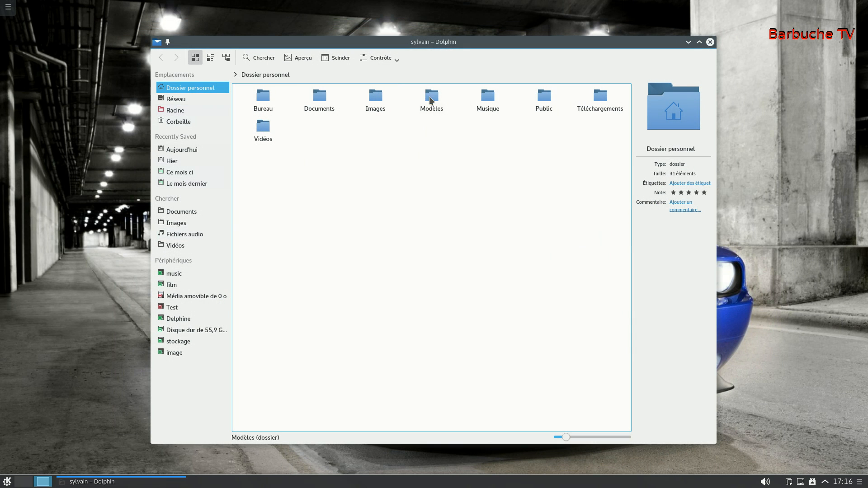
left_click(304, 58)
left_click(304, 58)
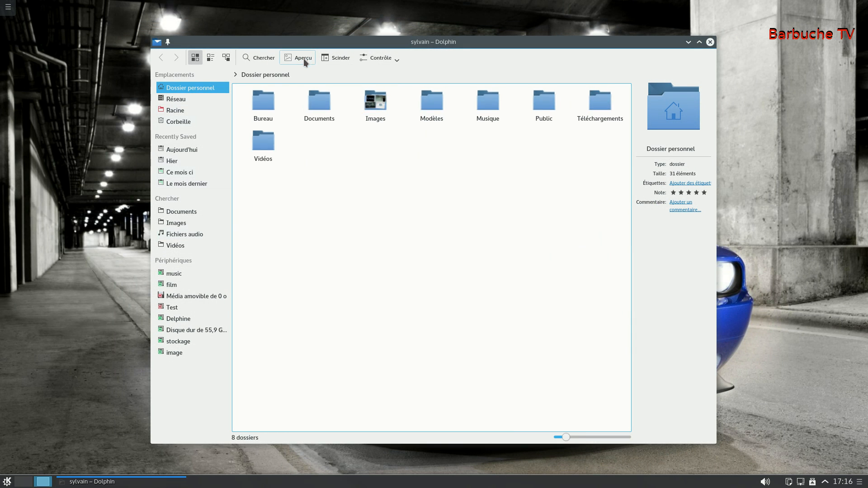
left_click(337, 57)
left_click(337, 58)
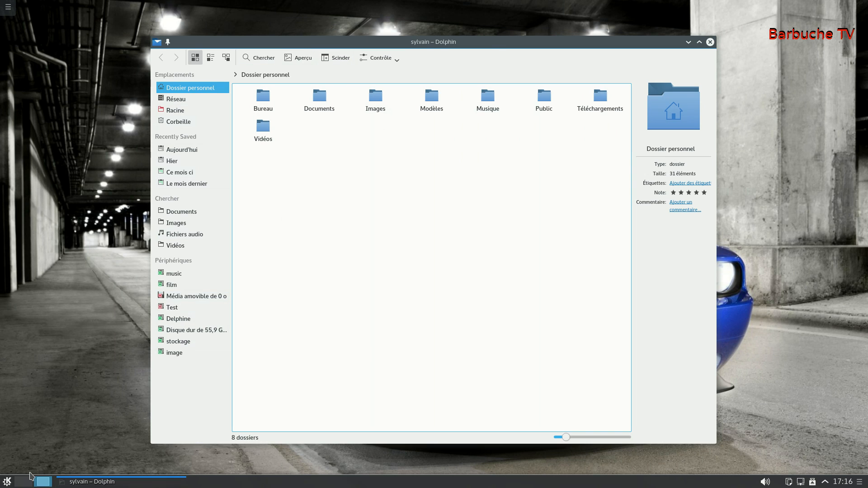
Step: Launch the Logithèque (Muon Discover) from the favourite applications and maximize its window
left_click(6, 481)
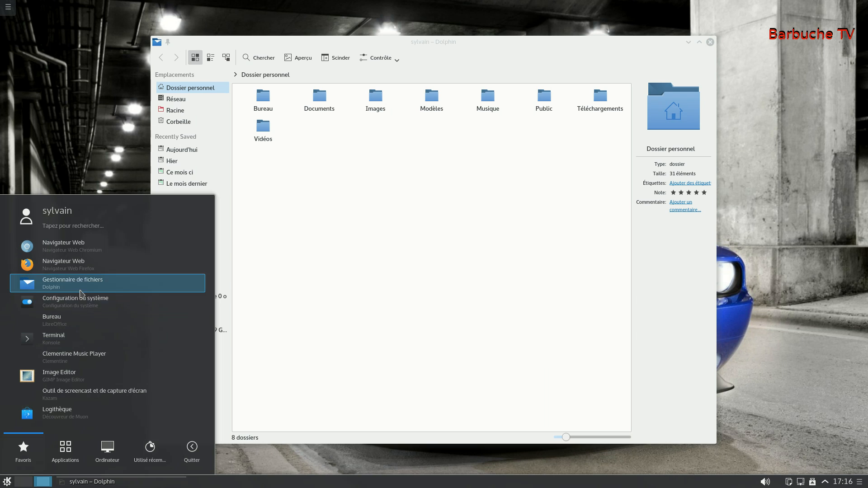
left_click(52, 420)
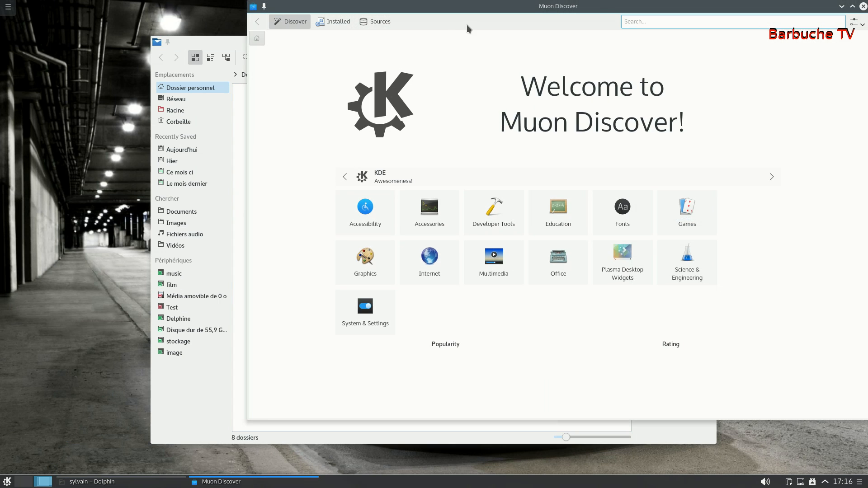
double_click(478, 11)
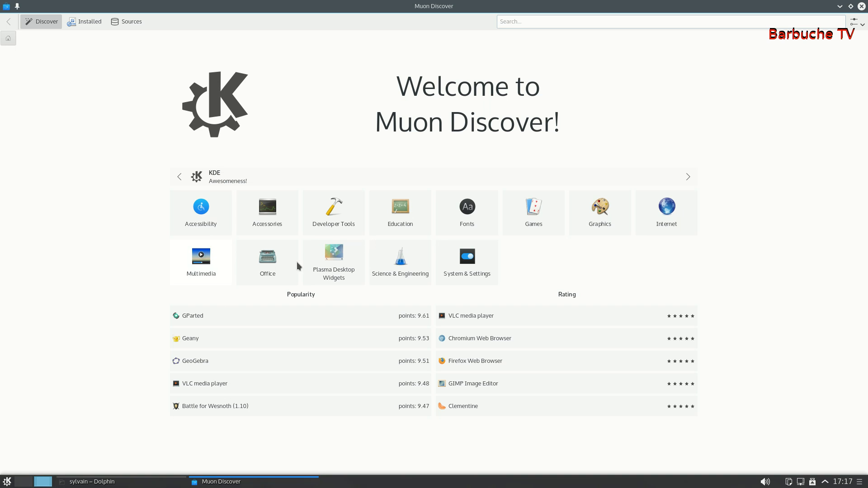
Step: Browse the applications offered in the Multimedia category of the software centre
left_click(192, 267)
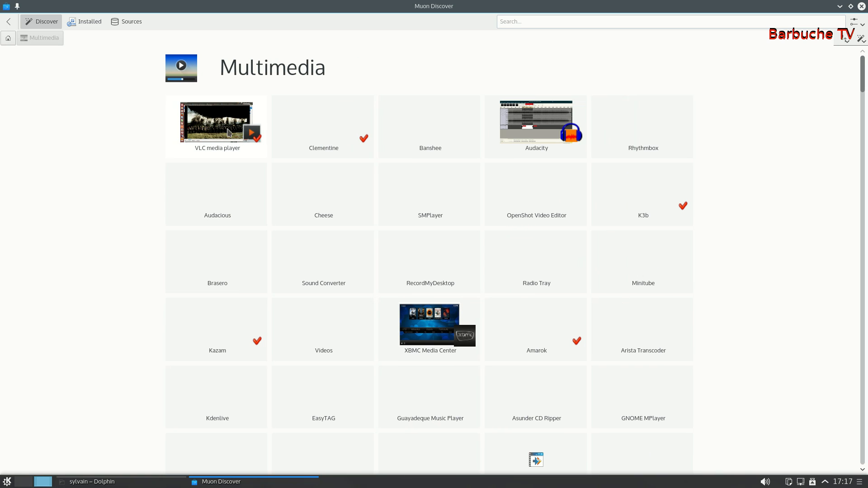
scroll(449, 252, "down", 3)
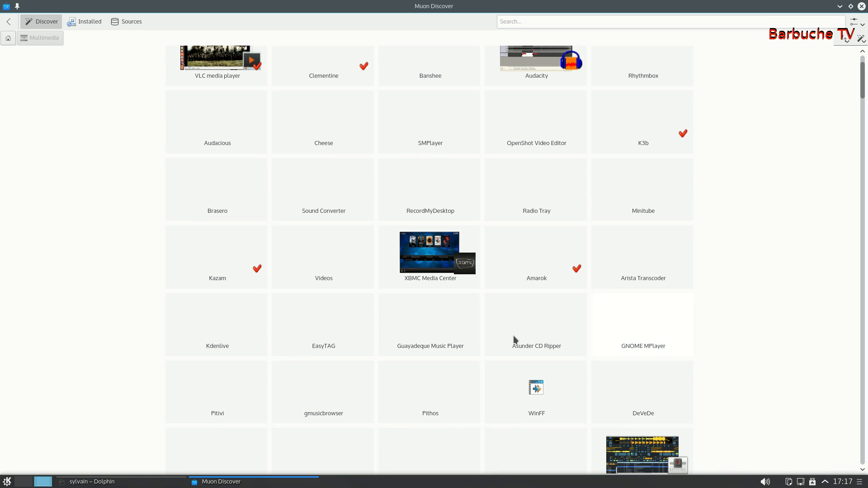
scroll(306, 250, "up", 3)
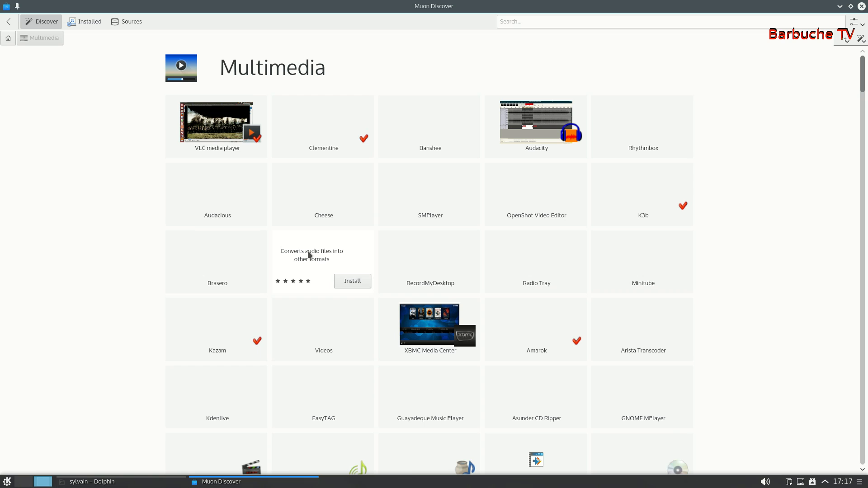
scroll(424, 189, "down", 5)
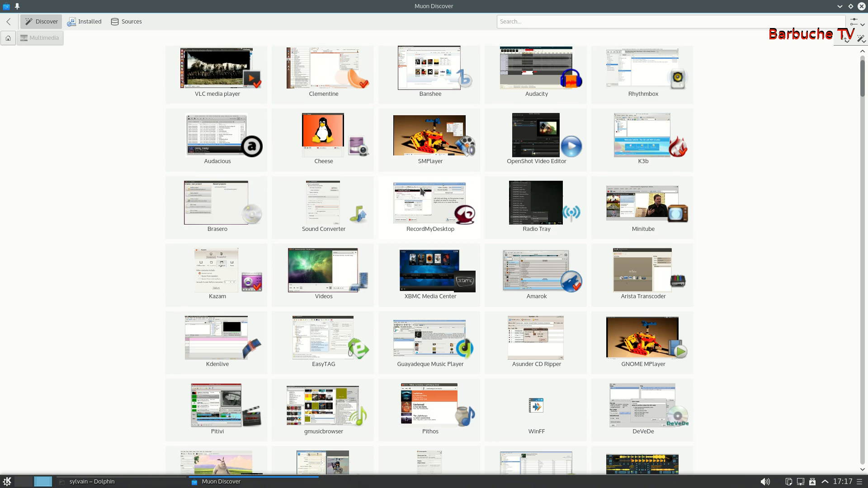
scroll(407, 199, "down", 5)
scroll(348, 318, "up", 8)
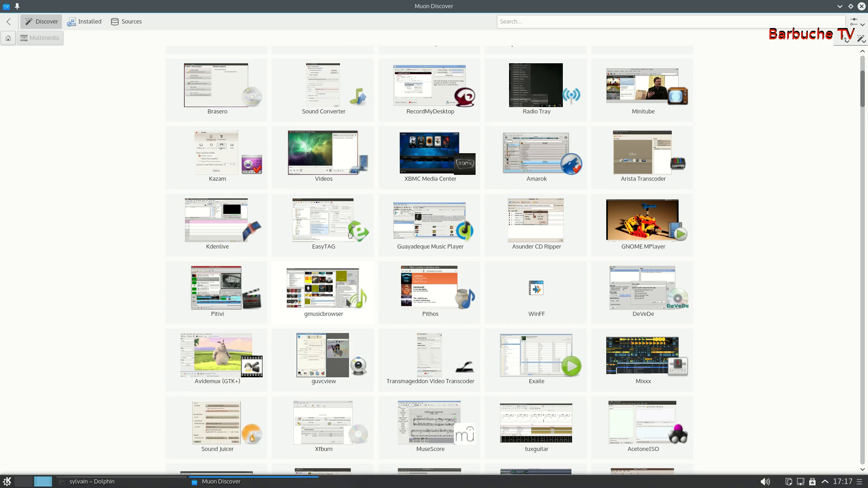
scroll(348, 254, "up", 3)
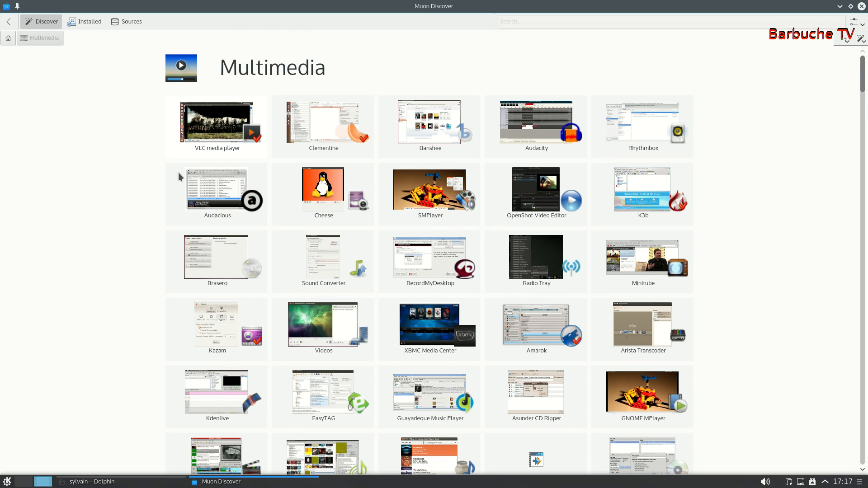
Step: View the VLC media player page with its enlarged screenshot and full user comments, and return to the application's page
left_click(222, 122)
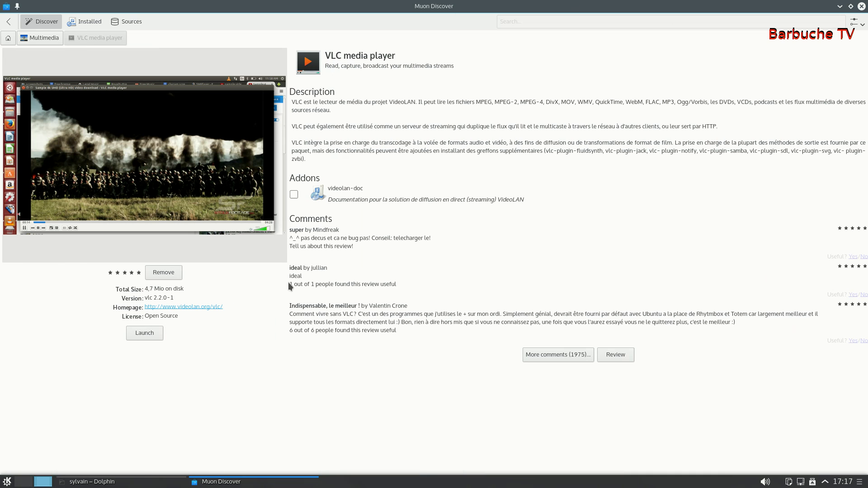
left_click(134, 181)
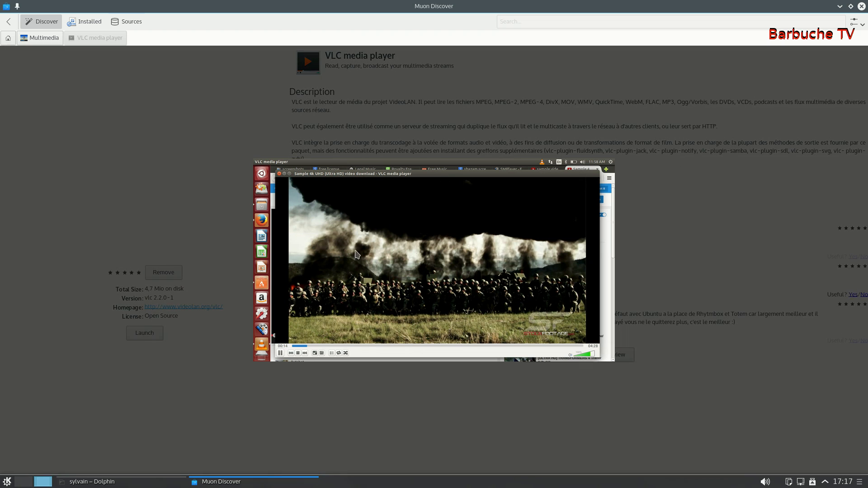
left_click(356, 254)
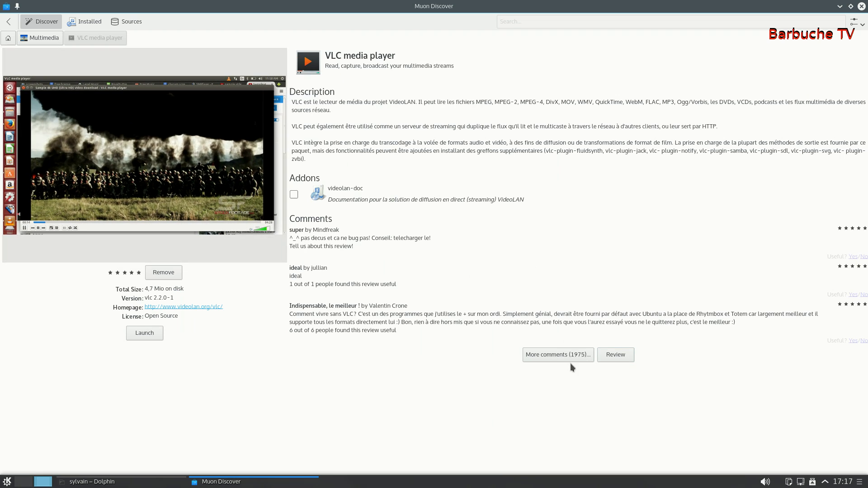
left_click(547, 357)
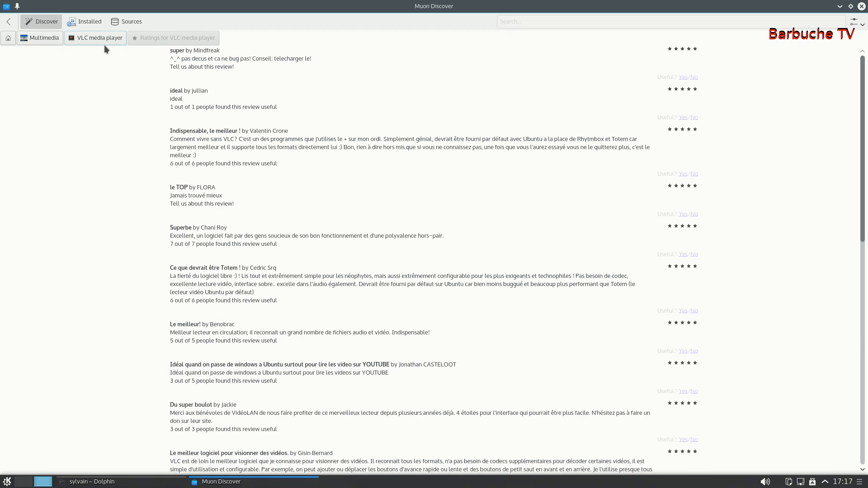
left_click(103, 39)
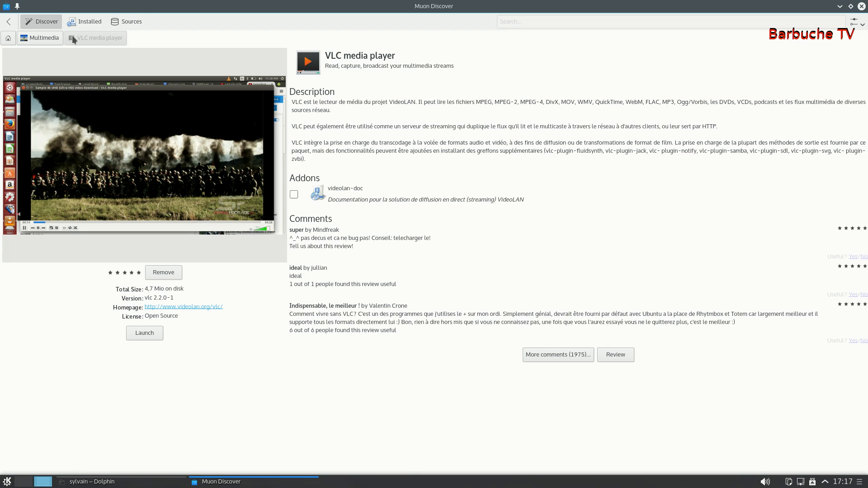
Step: Look through the list of installed applications, return to the Discover home page, and close Muon Discover
left_click(97, 22)
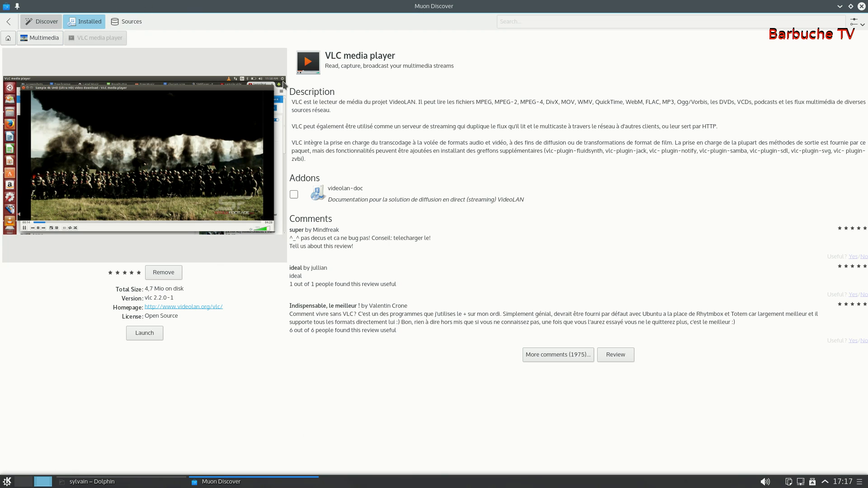
scroll(248, 151, "down", 6)
scroll(247, 293, "down", 3)
scroll(222, 280, "up", 10)
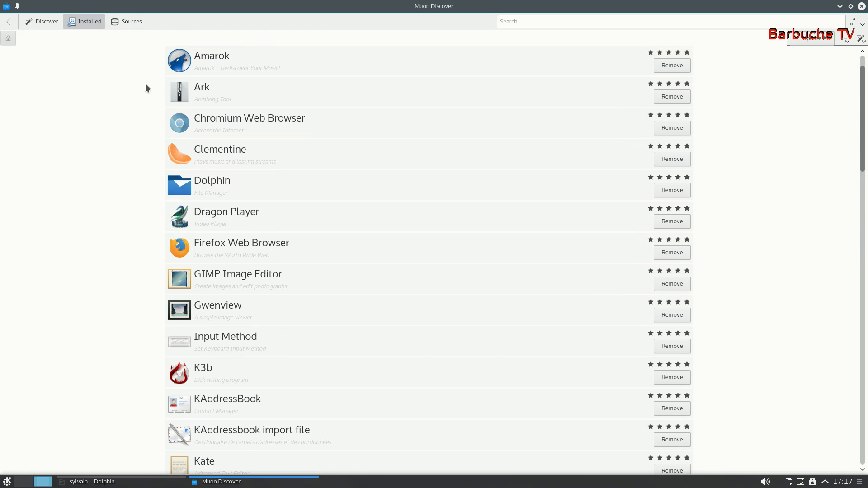
left_click(35, 22)
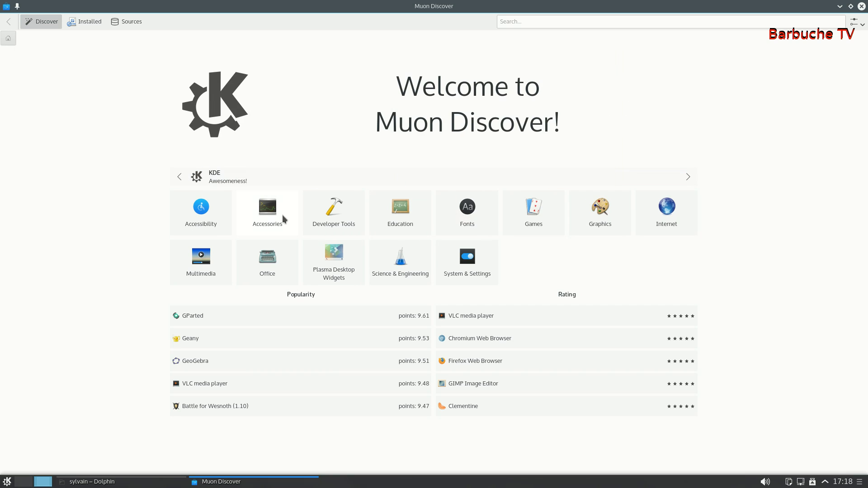
left_click(861, 6)
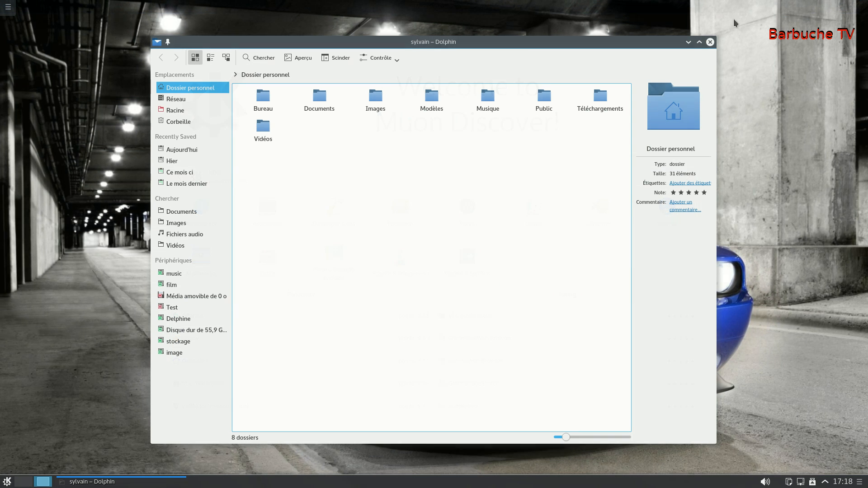
left_click(7, 481)
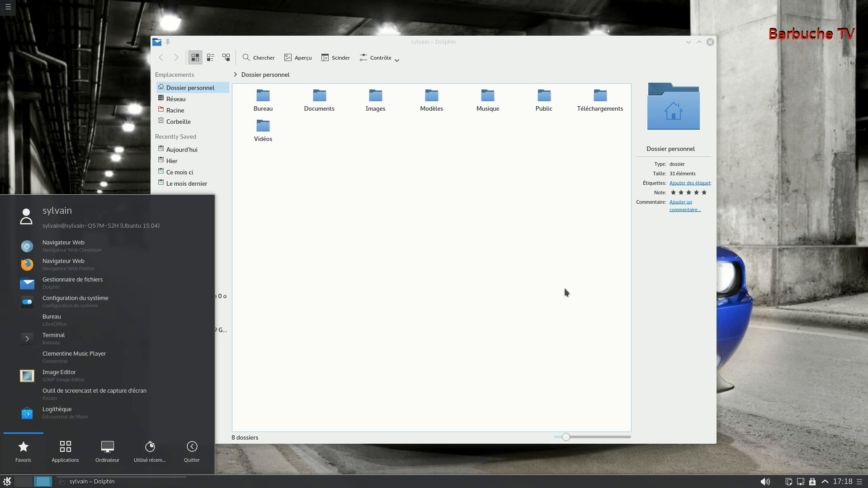
left_click(778, 262)
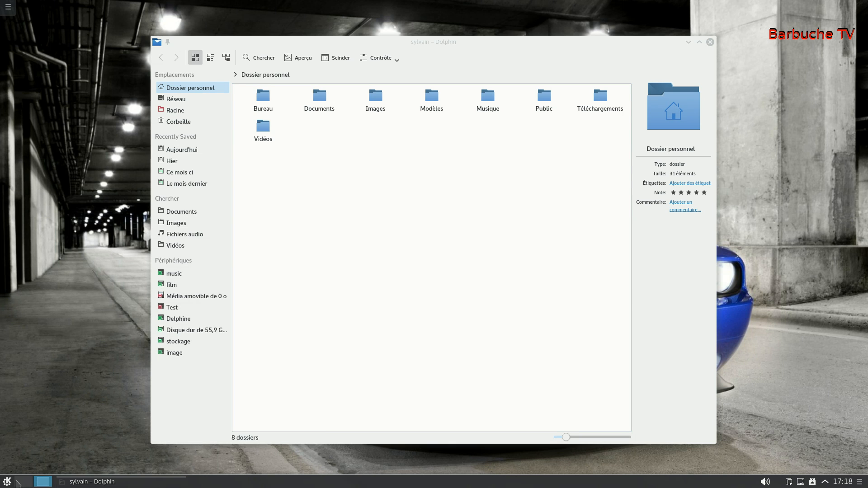
left_click(7, 481)
mouse_move(130, 462)
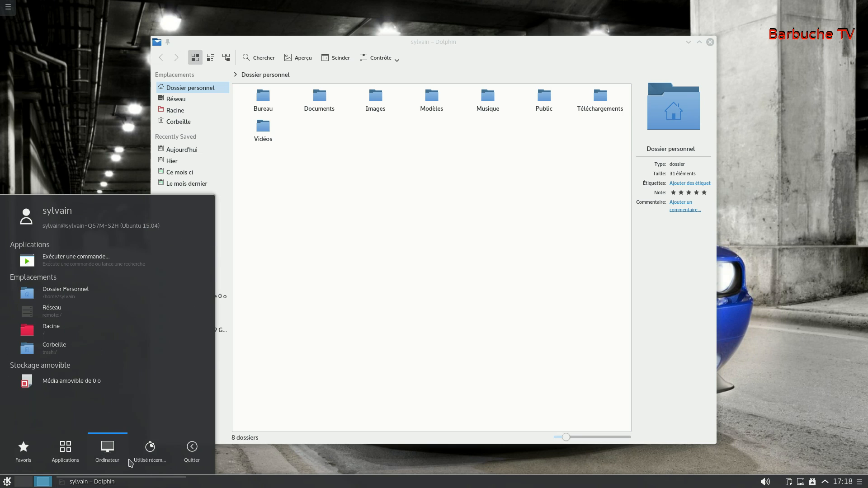
mouse_move(24, 460)
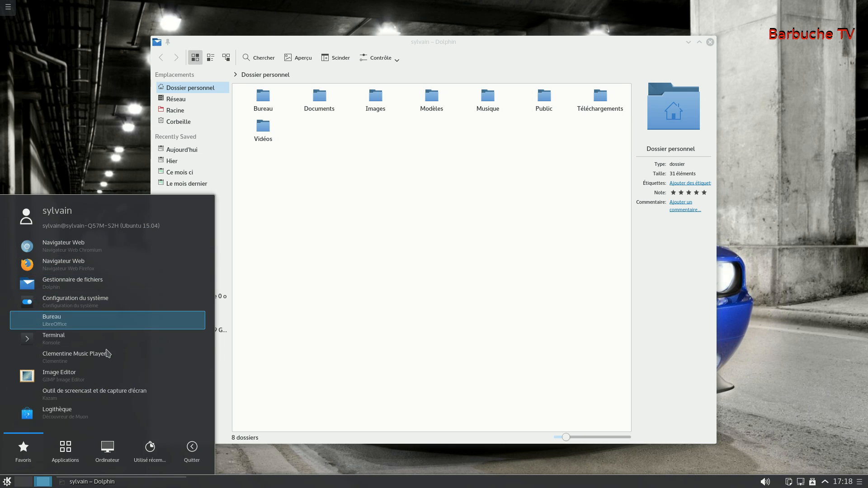
left_click(454, 236)
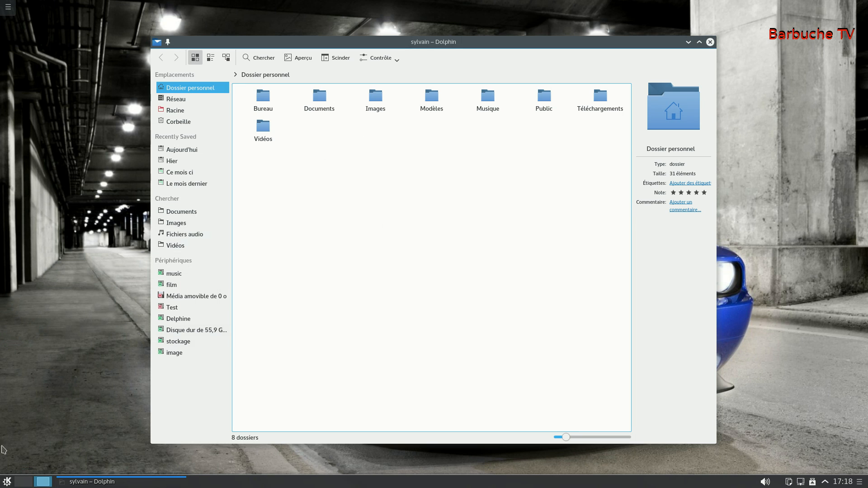
Step: Launch System Monitor from the Système applications, view its processor, memory and network histories in front of the Dolphin window, and close it
left_click(7, 483)
left_click(66, 459)
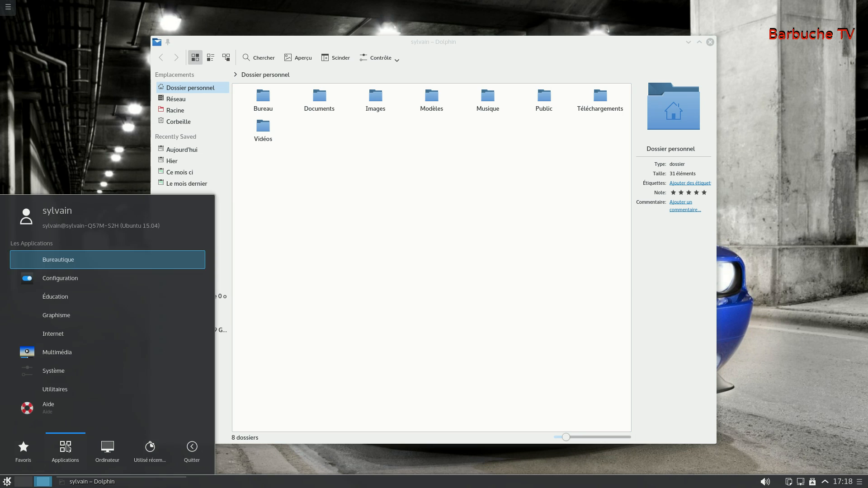
left_click(64, 370)
left_click(74, 406)
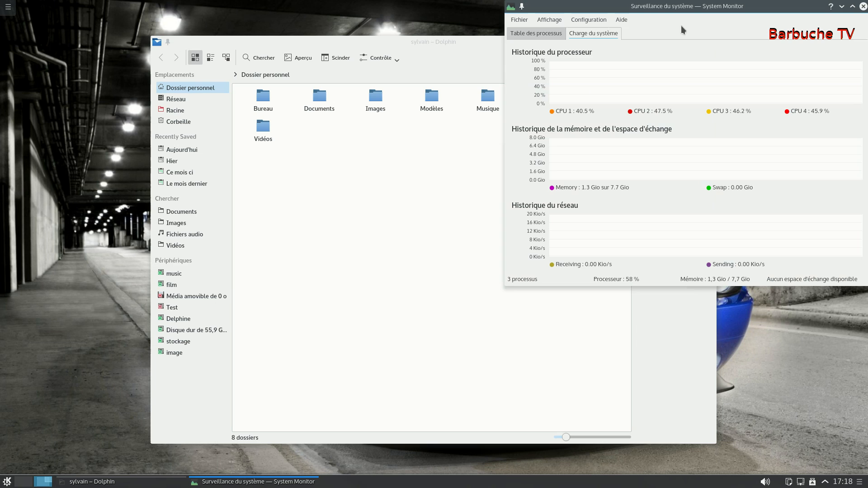
left_click_drag(675, 6, 399, 120)
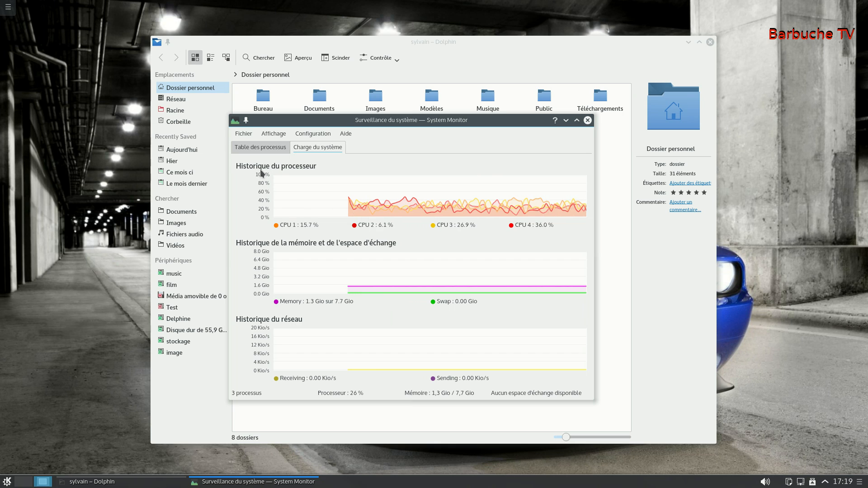
left_click(588, 120)
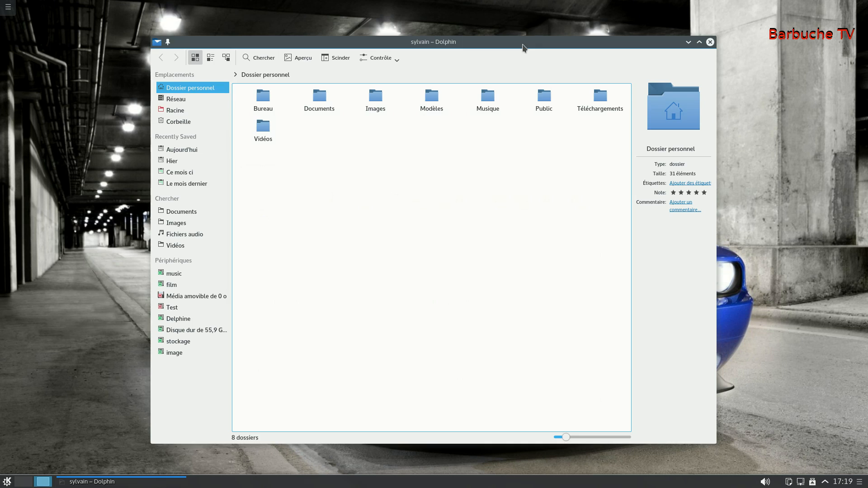
left_click_drag(523, 45, 463, 33)
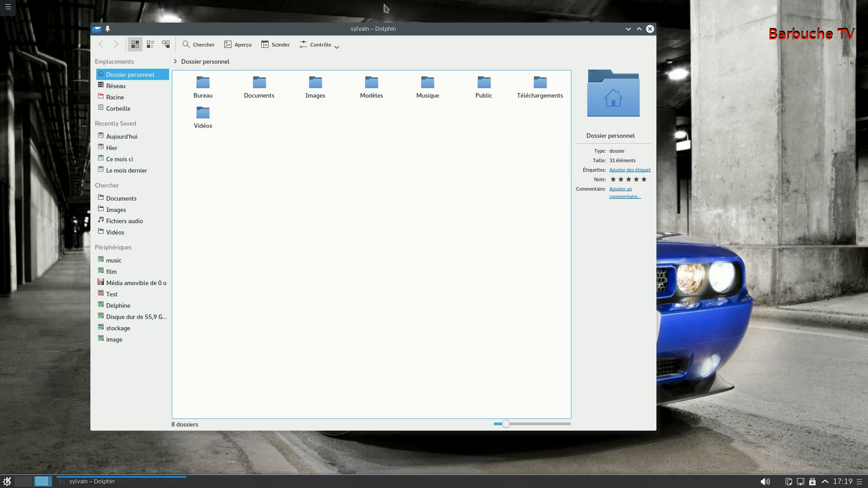
left_click_drag(404, 29, 452, 37)
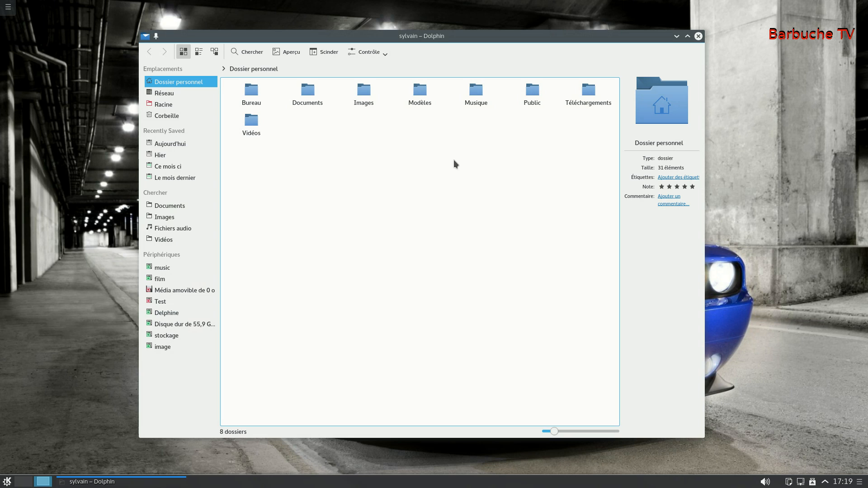